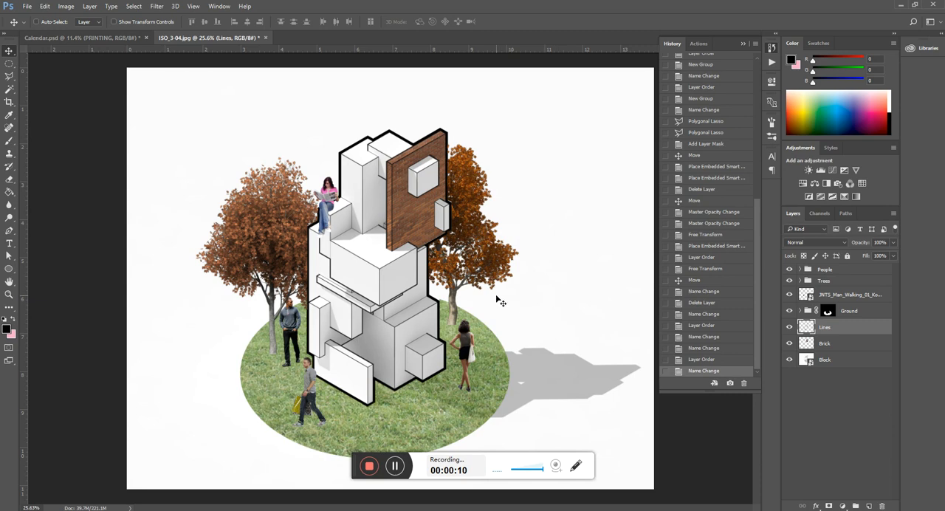
Step: Outline the brick wall panel at the top of the building with a closed Polygonal Lasso selection
{"action": "key", "text": "l"}
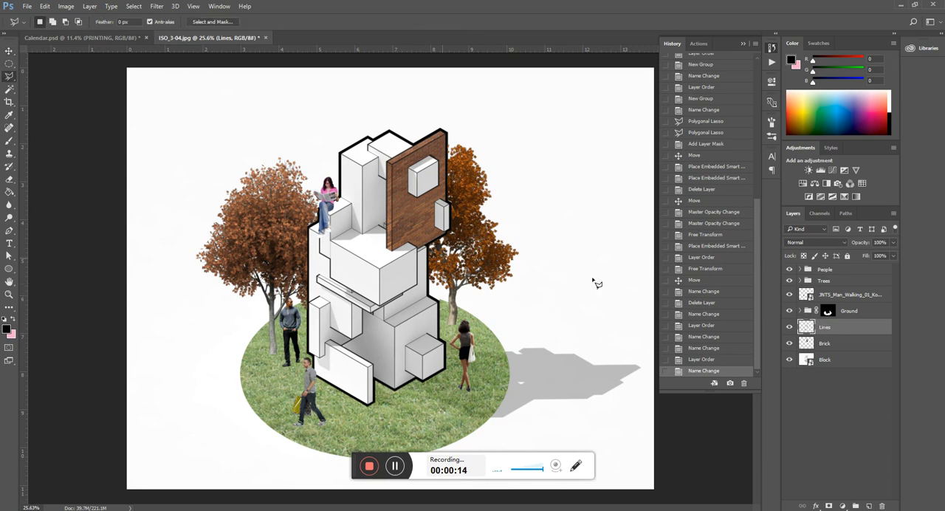
{"action": "scroll", "coordinate": [357, 274], "scroll_direction": "up", "scroll_amount": 1}
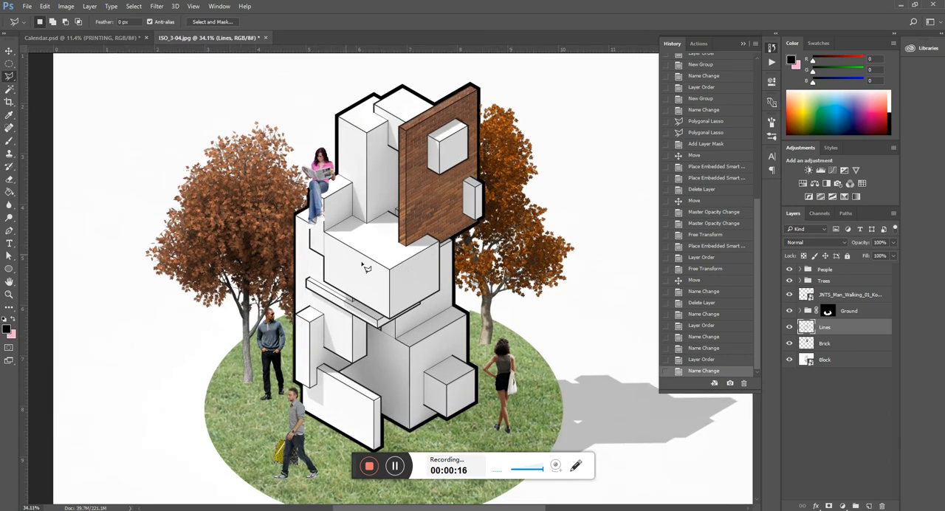
{"action": "scroll", "coordinate": [364, 268], "scroll_direction": "down", "scroll_amount": 2}
{"action": "scroll", "coordinate": [375, 178], "scroll_direction": "up", "scroll_amount": 3}
{"action": "scroll", "coordinate": [372, 177], "scroll_direction": "up", "scroll_amount": 3}
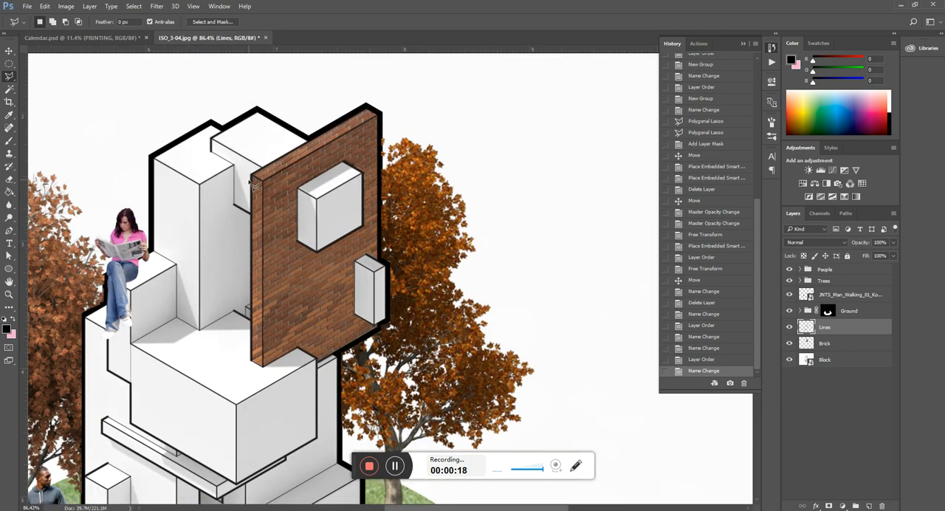
{"action": "scroll", "coordinate": [439, 152], "scroll_direction": "down", "scroll_amount": 2}
{"action": "scroll", "coordinate": [264, 285], "scroll_direction": "up", "scroll_amount": 2}
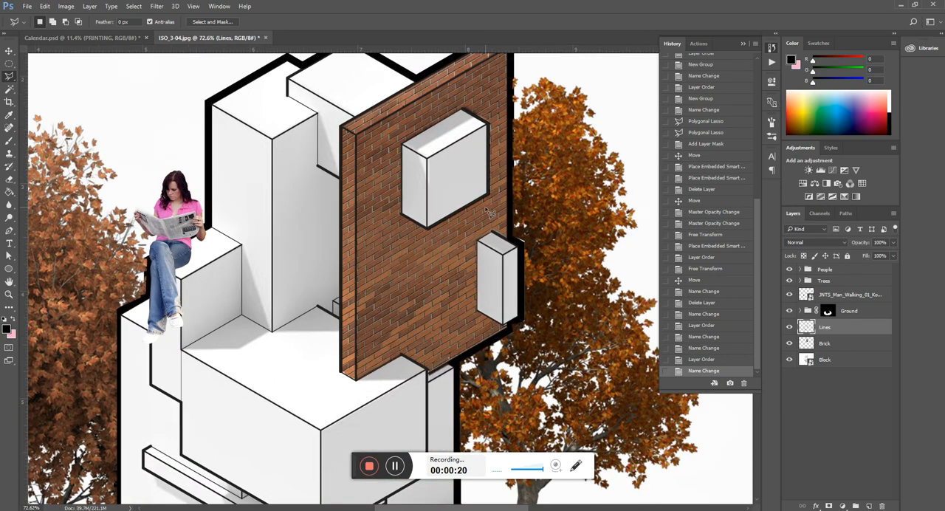
{"action": "scroll", "coordinate": [386, 315], "scroll_direction": "down", "scroll_amount": 2}
{"action": "scroll", "coordinate": [383, 314], "scroll_direction": "down", "scroll_amount": 2}
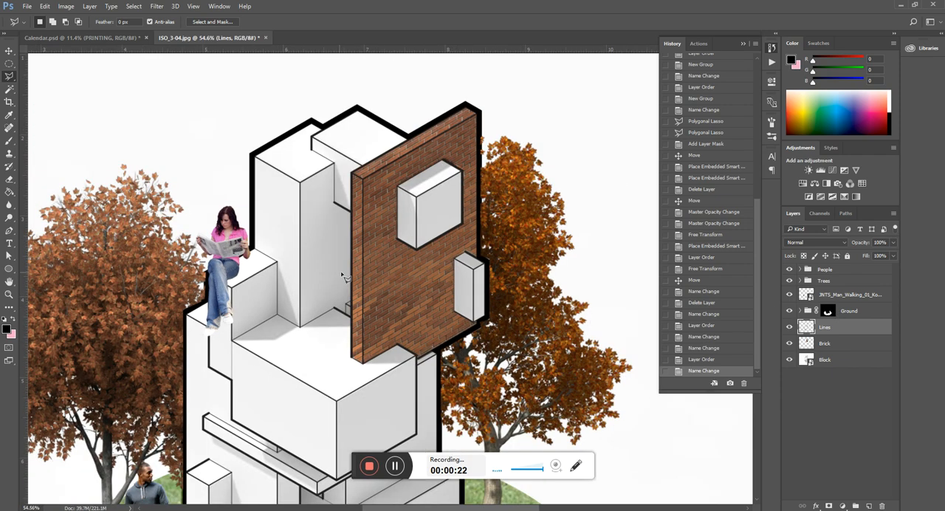
{"action": "scroll", "coordinate": [339, 277], "scroll_direction": "up", "scroll_amount": 3}
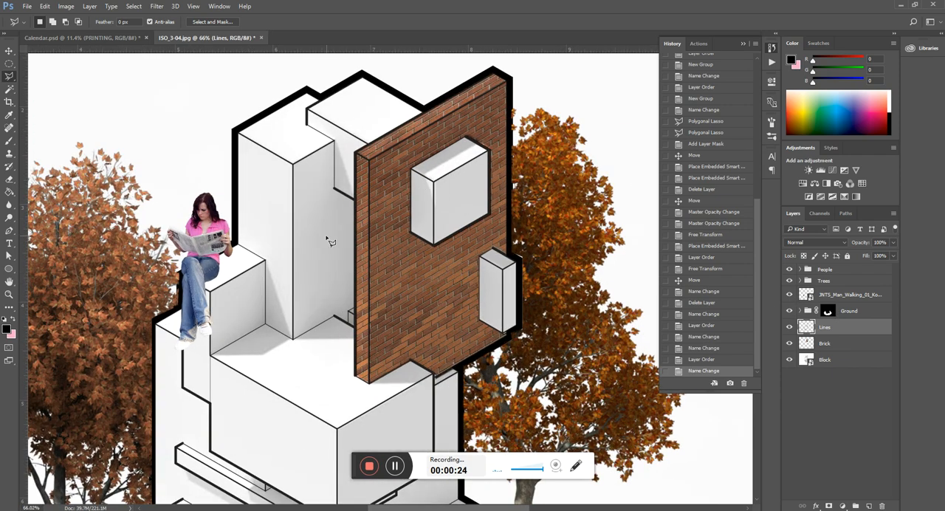
{"action": "left_click", "coordinate": [362, 158]}
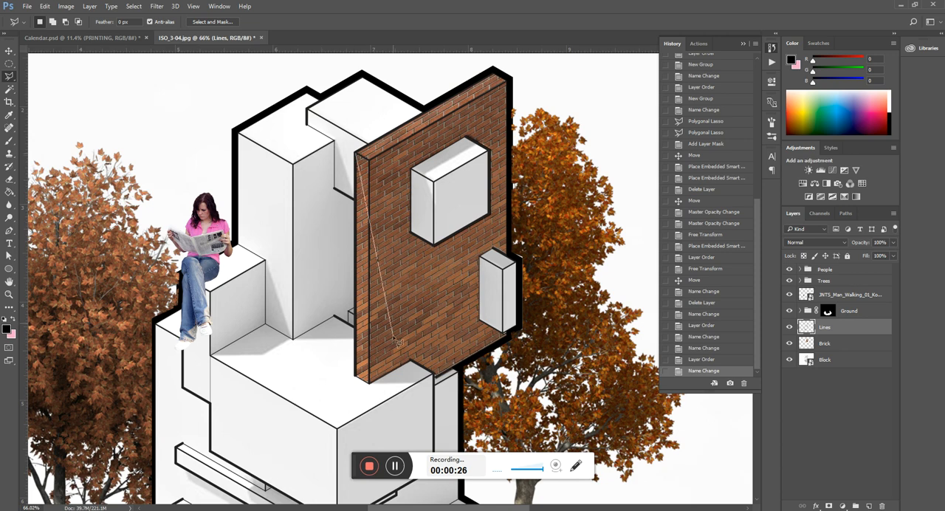
{"action": "left_click", "coordinate": [358, 379]}
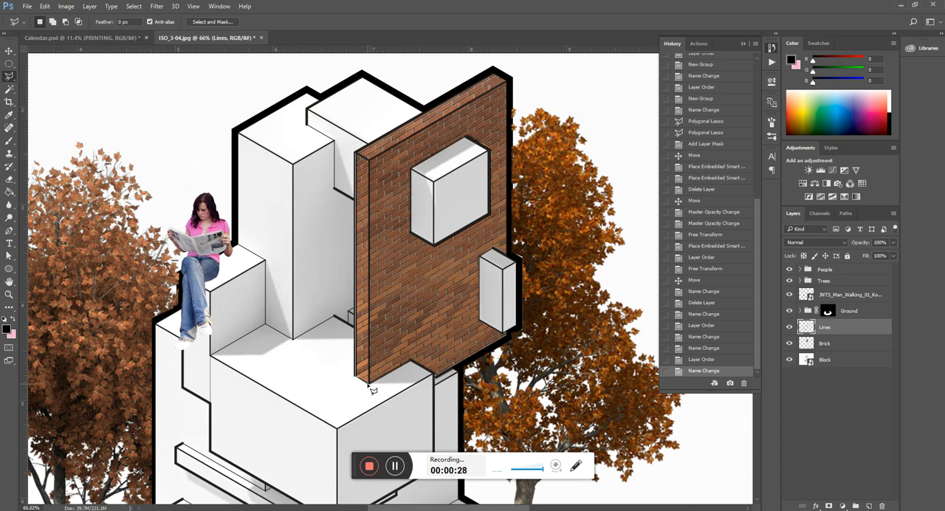
{"action": "left_click", "coordinate": [411, 360]}
{"action": "left_click", "coordinate": [434, 377]}
{"action": "left_click", "coordinate": [509, 341]}
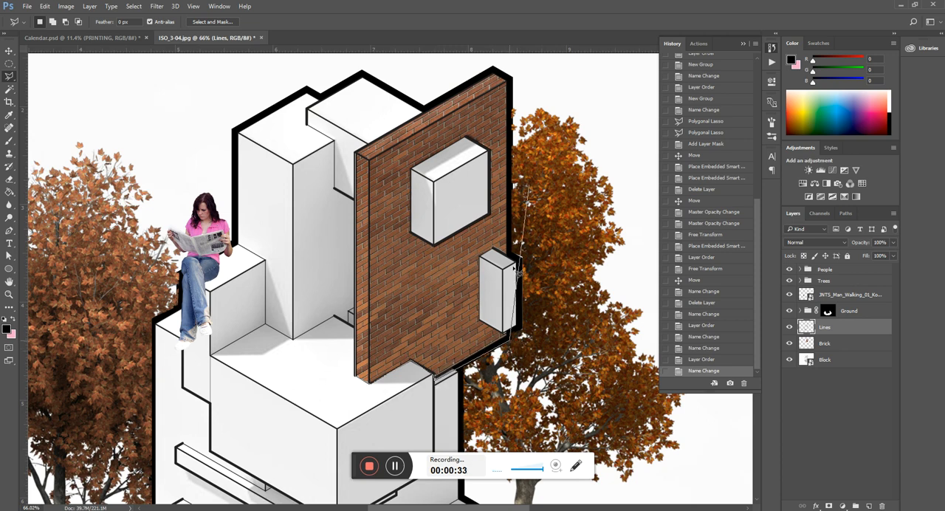
{"action": "left_click", "coordinate": [501, 71]}
{"action": "left_click", "coordinate": [358, 155]}
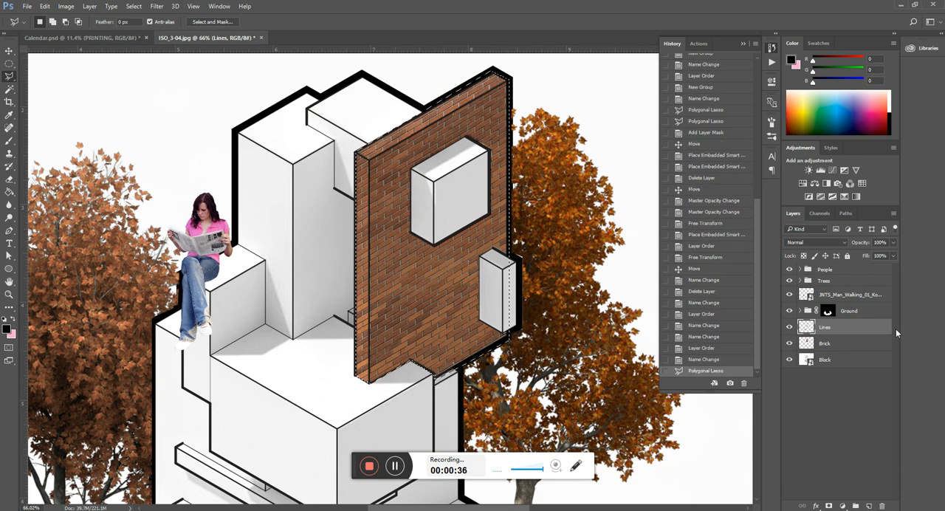
Step: Add a new layer above the Brick layer, fill the wall selection with the pink swatch colour and deselect
{"action": "left_click", "coordinate": [841, 343]}
{"action": "left_click", "coordinate": [868, 505]}
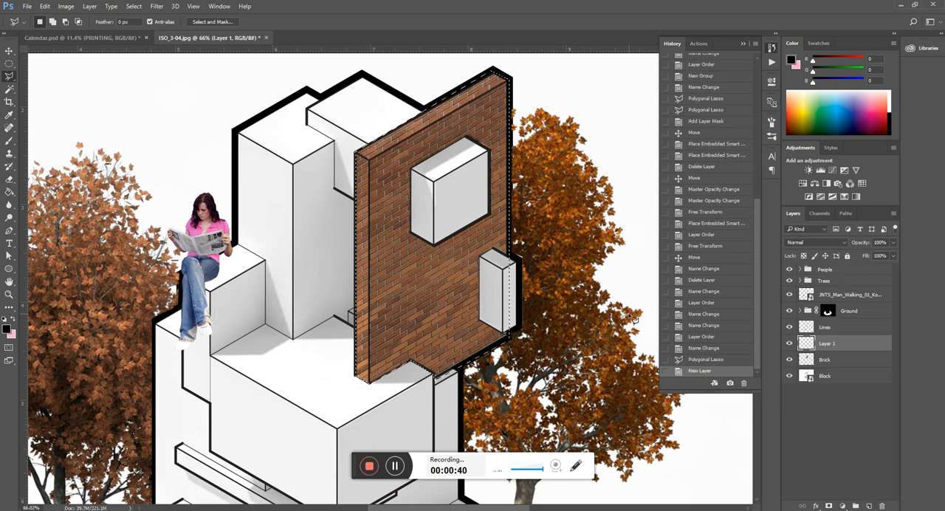
{"action": "key", "text": "g"}
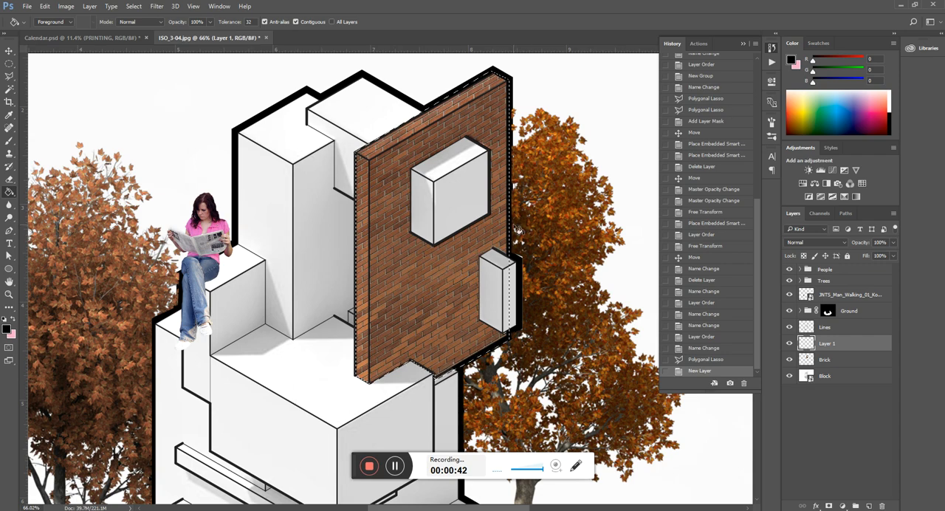
{"action": "key", "text": "x"}
{"action": "left_click", "coordinate": [452, 278]}
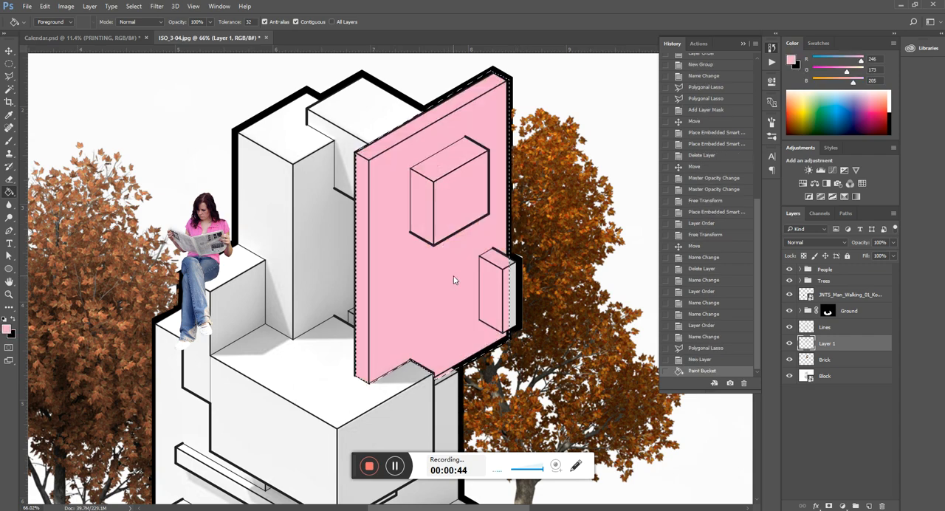
{"action": "key", "text": "l"}
{"action": "key", "text": "ctrl+d"}
Step: Try the pink layer at 50%, 10%, 20% and 25% opacity and return it to 100%
{"action": "scroll", "coordinate": [455, 280], "scroll_direction": "down", "scroll_amount": 5}
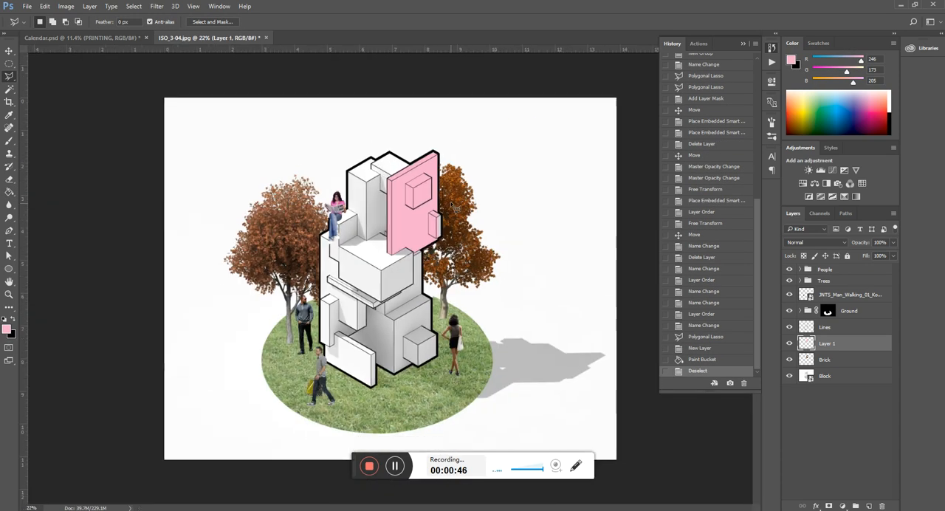
{"action": "scroll", "coordinate": [377, 206], "scroll_direction": "up", "scroll_amount": 2}
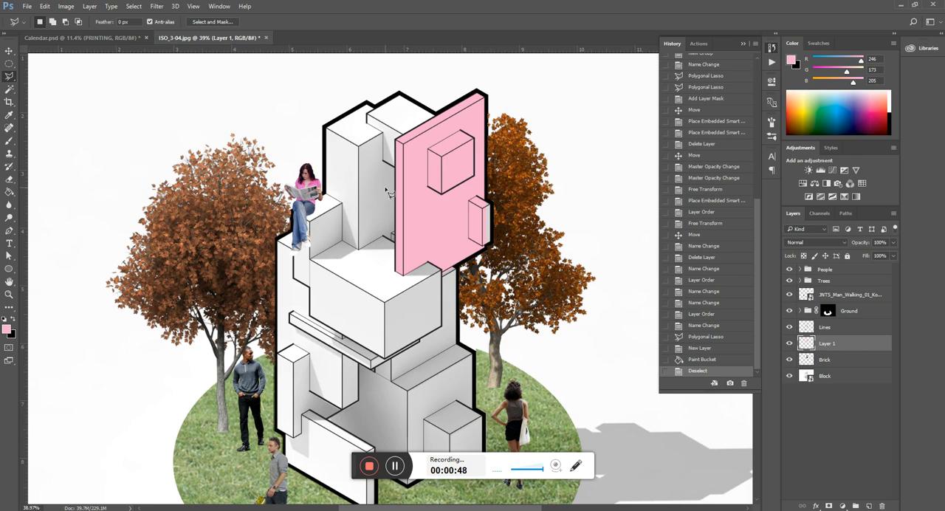
{"action": "scroll", "coordinate": [432, 186], "scroll_direction": "up", "scroll_amount": 2}
{"action": "scroll", "coordinate": [441, 200], "scroll_direction": "down", "scroll_amount": 2}
{"action": "key", "text": "v"}
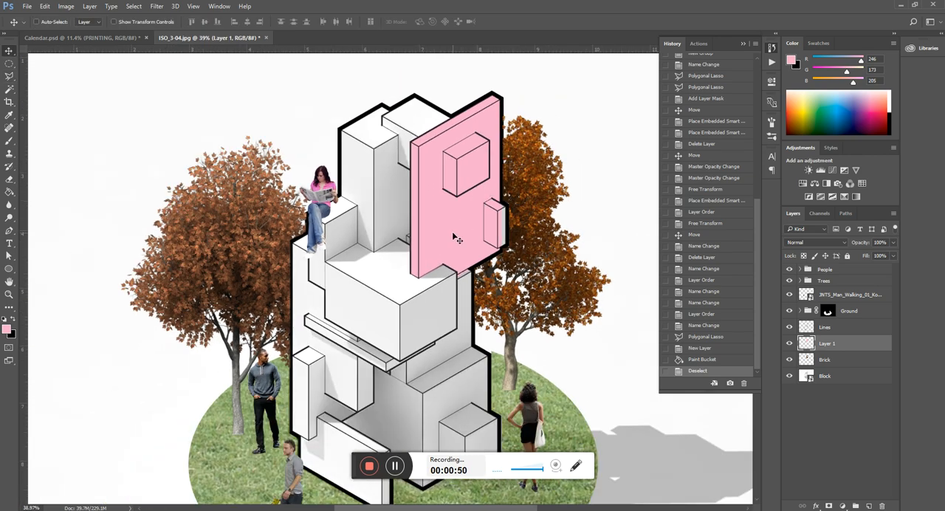
{"action": "key", "text": "5"}
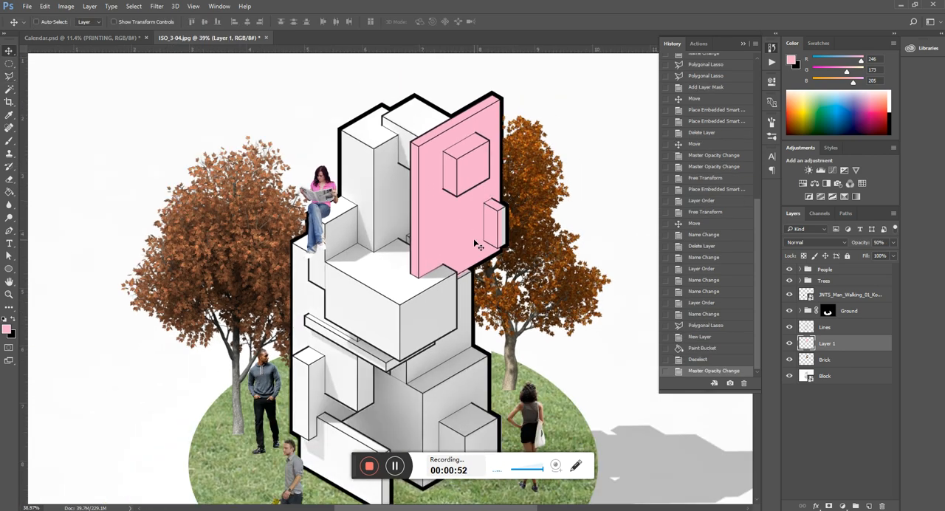
{"action": "key", "text": "0"}
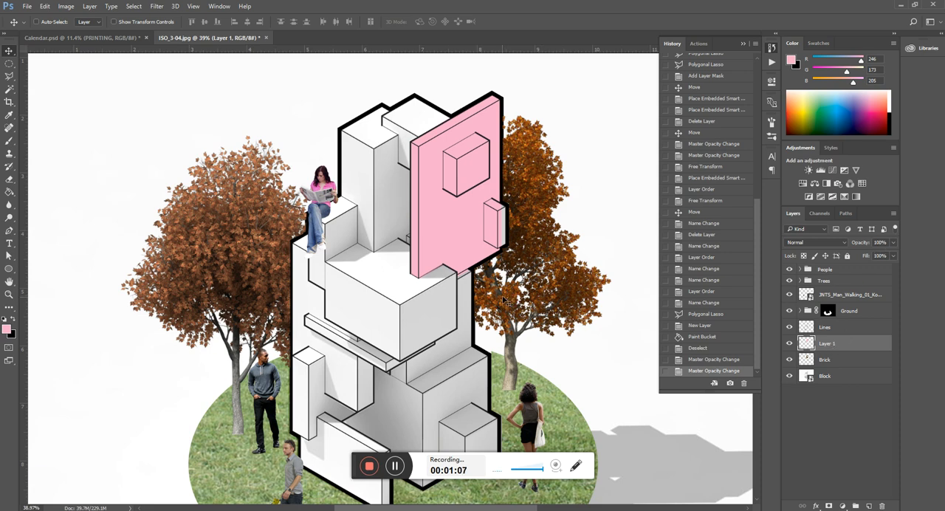
{"action": "key", "text": "1"}
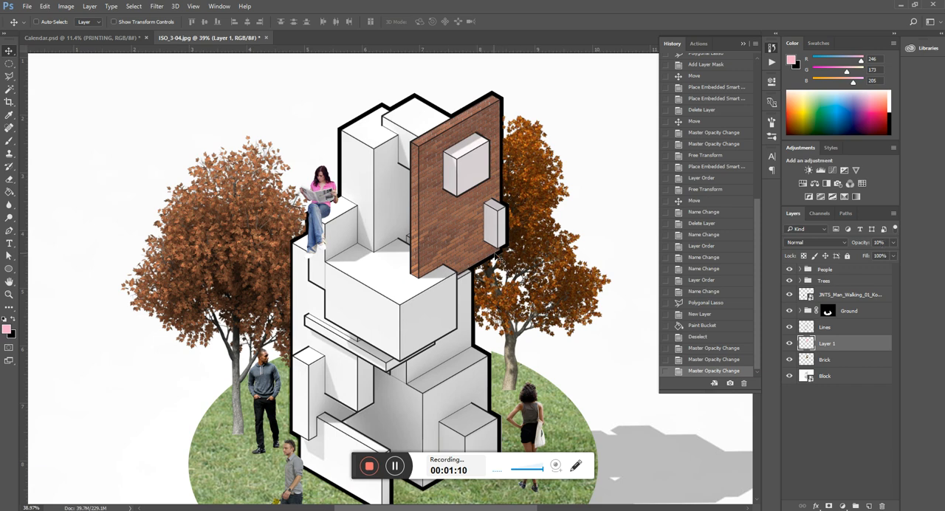
{"action": "key", "text": "2"}
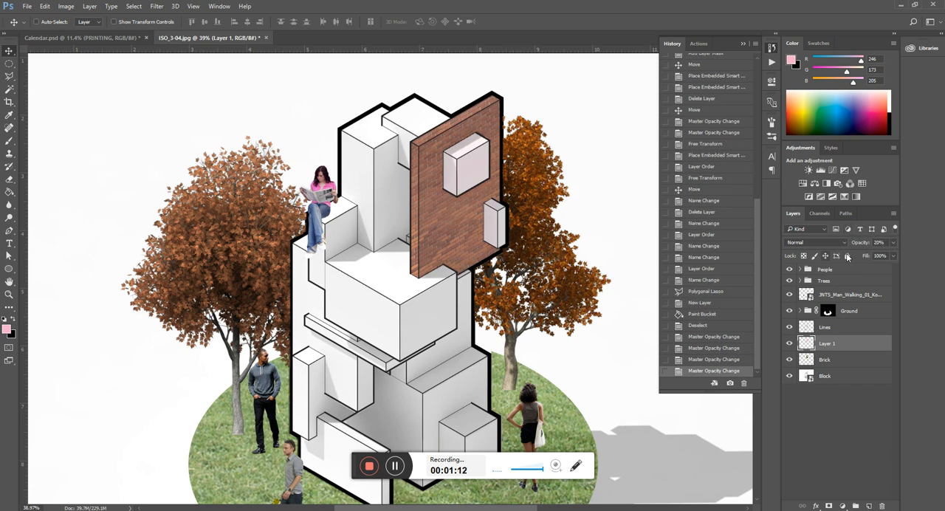
{"action": "key", "text": "5"}
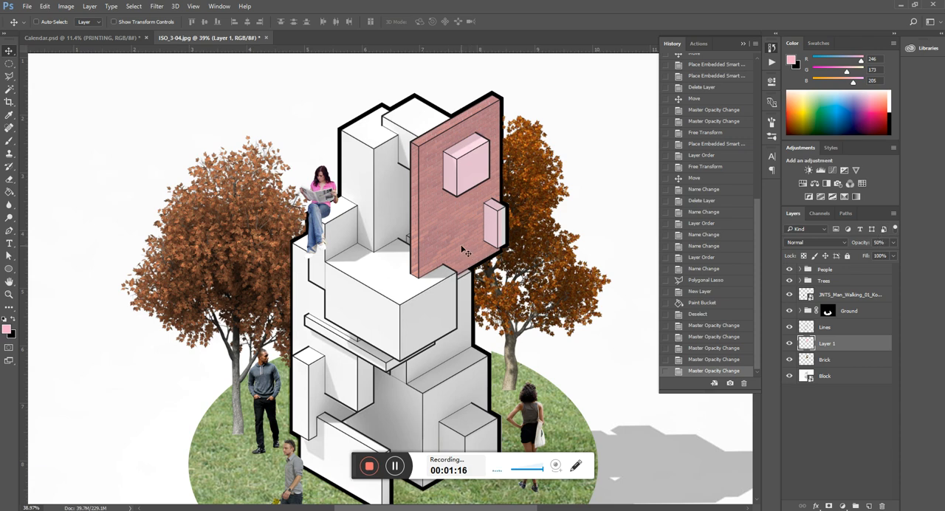
{"action": "key", "text": "2"}
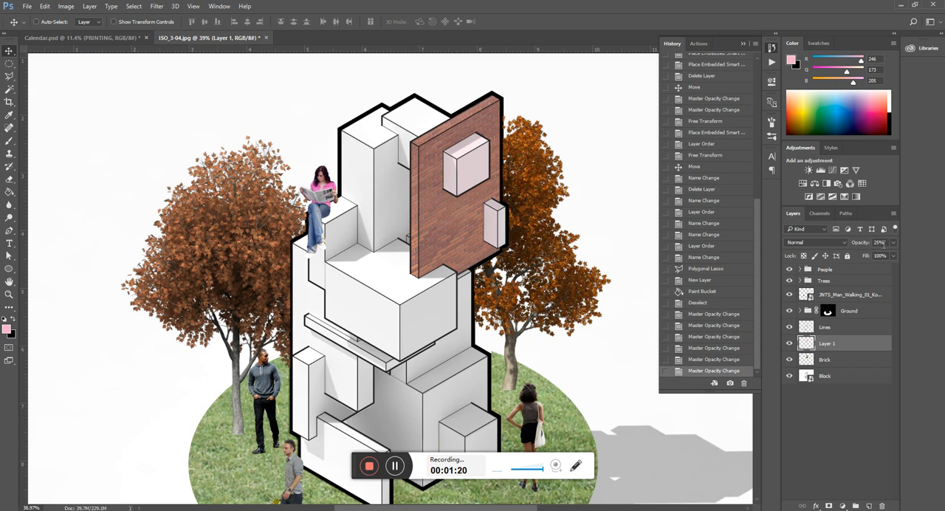
{"action": "key", "text": "0"}
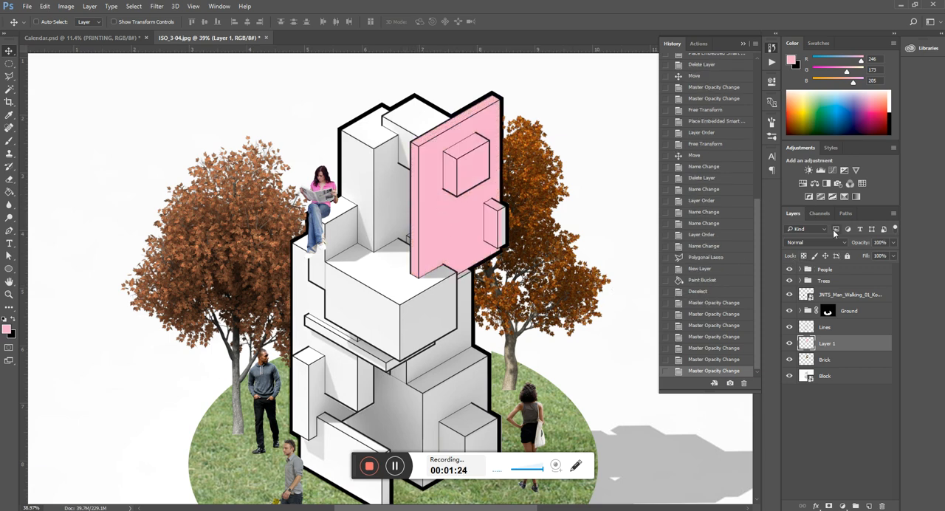
Step: Try the Multiply, Darken and Overlay blending modes on the pink layer
{"action": "left_click", "coordinate": [826, 242]}
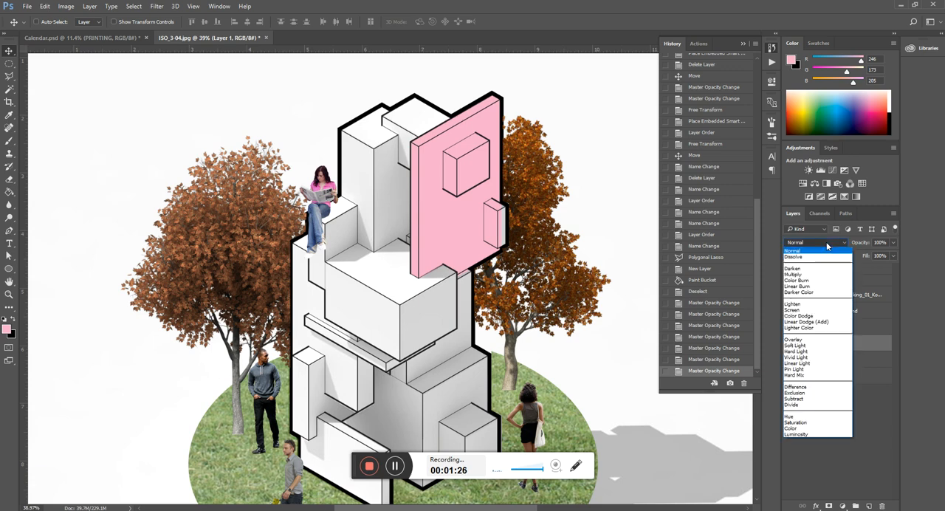
{"action": "left_click", "coordinate": [808, 275]}
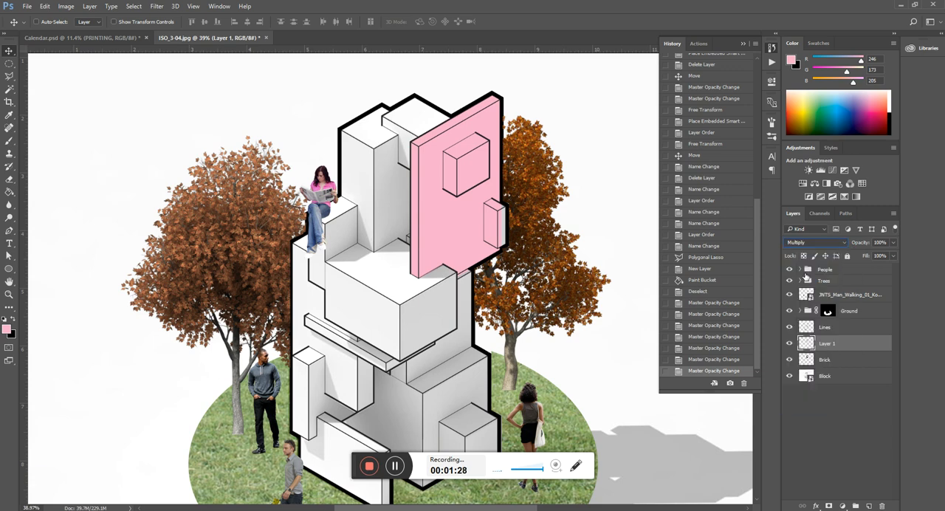
{"action": "left_click", "coordinate": [812, 242]}
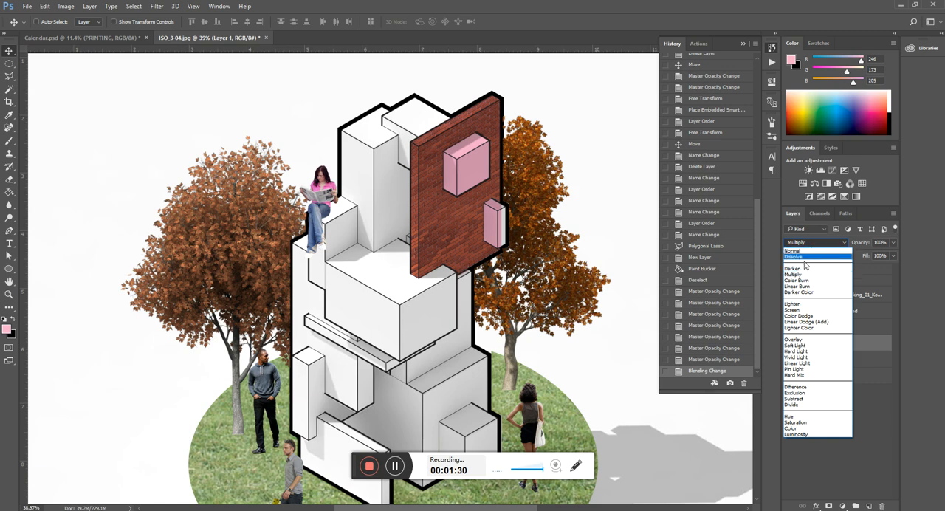
{"action": "left_click", "coordinate": [801, 268]}
{"action": "left_click", "coordinate": [817, 245]}
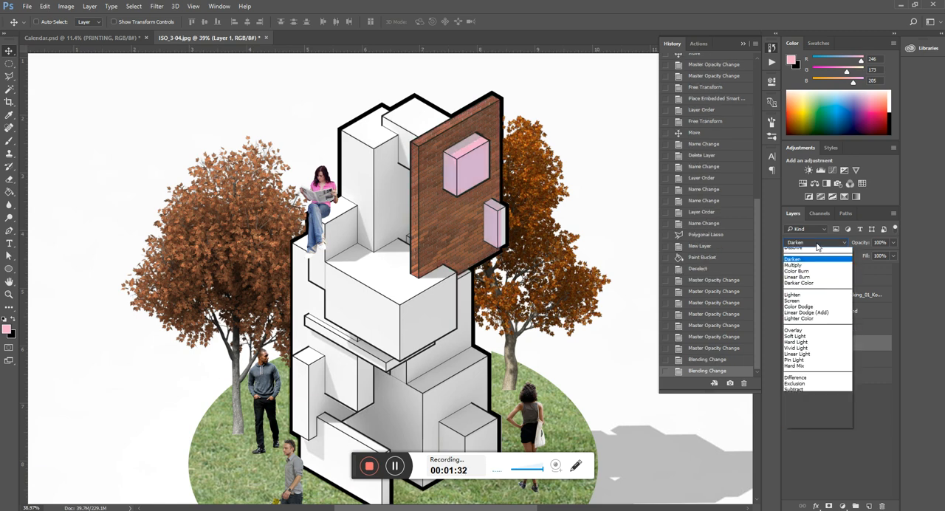
{"action": "left_click", "coordinate": [802, 340]}
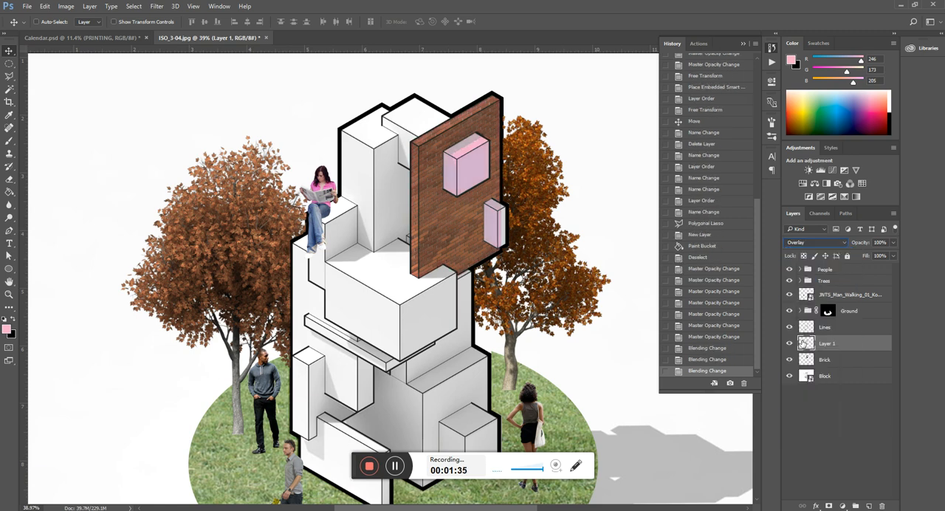
Step: Set the pink layer's blending mode to Color to tint the brick texture
{"action": "left_click", "coordinate": [815, 241]}
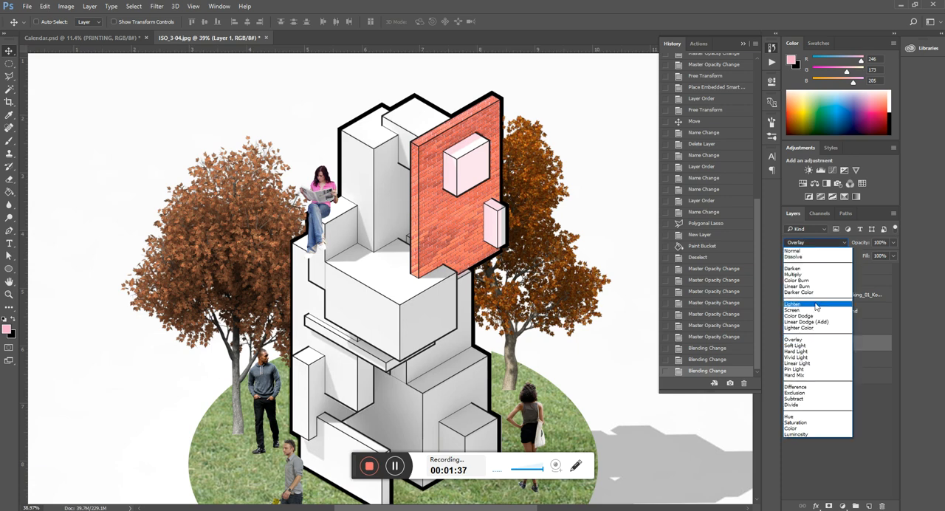
{"action": "left_click", "coordinate": [792, 428]}
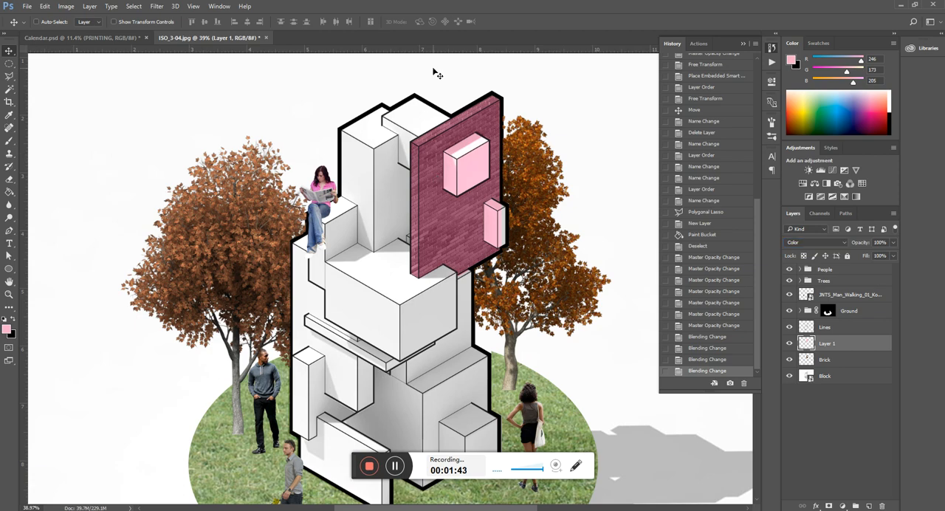
{"action": "scroll", "coordinate": [443, 104], "scroll_direction": "up", "scroll_amount": 4}
{"action": "scroll", "coordinate": [352, 172], "scroll_direction": "down", "scroll_amount": 4}
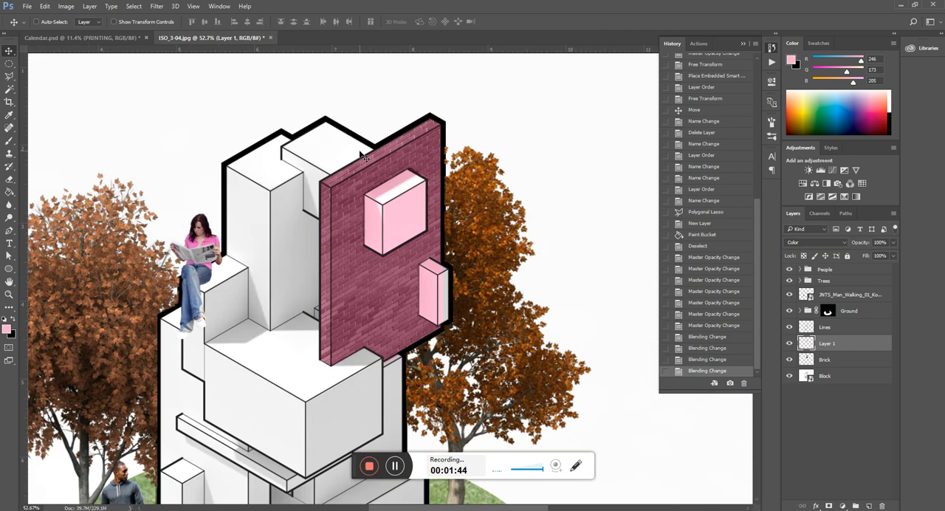
{"action": "scroll", "coordinate": [352, 293], "scroll_direction": "up", "scroll_amount": 3}
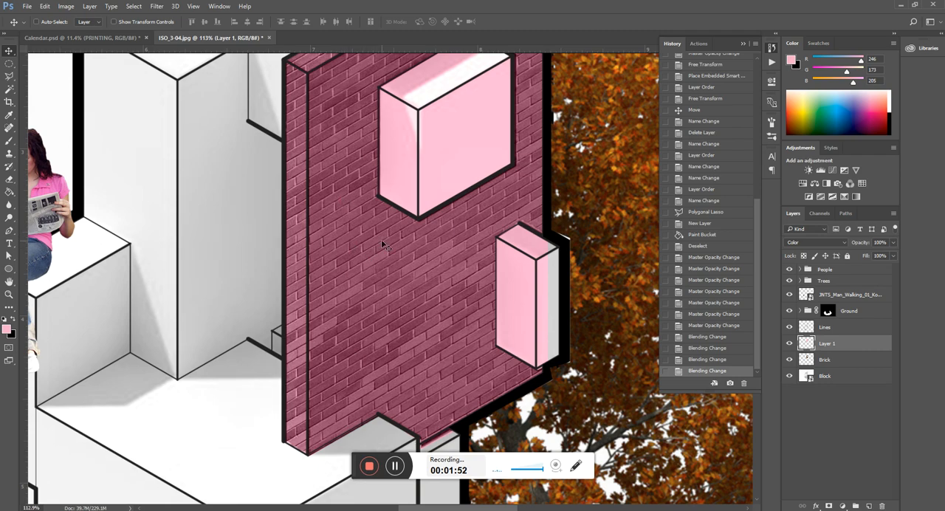
{"action": "scroll", "coordinate": [387, 252], "scroll_direction": "down", "scroll_amount": 2}
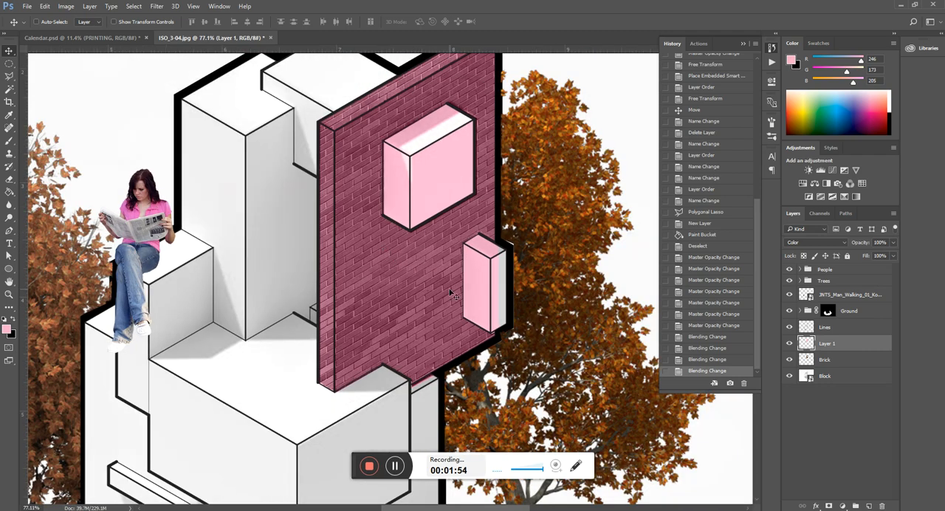
{"action": "scroll", "coordinate": [381, 241], "scroll_direction": "down", "scroll_amount": 3}
{"action": "scroll", "coordinate": [317, 347], "scroll_direction": "up", "scroll_amount": 2}
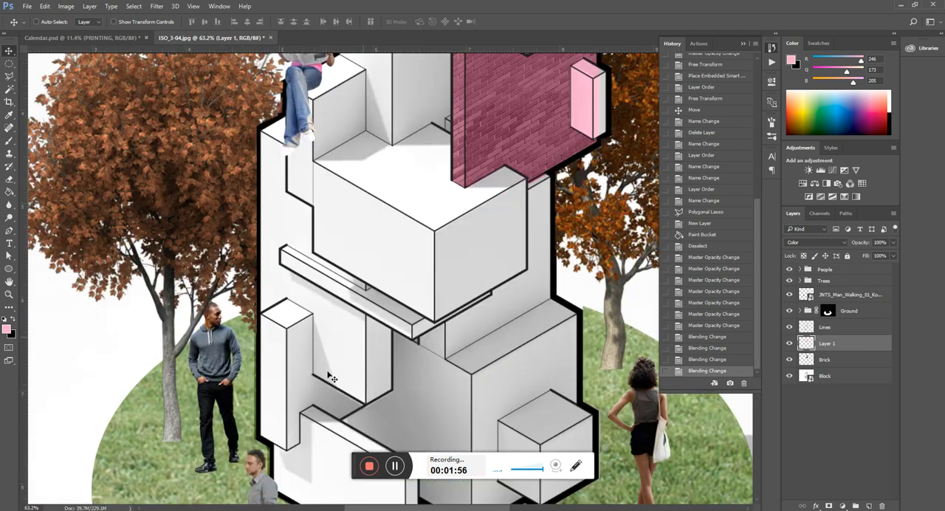
{"action": "scroll", "coordinate": [478, 233], "scroll_direction": "up", "scroll_amount": 3}
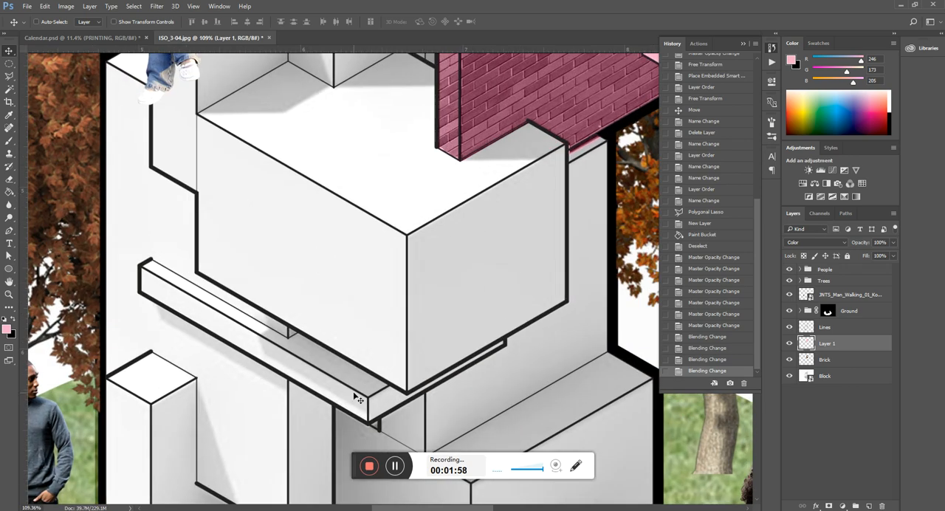
Step: Rename the pink tint layer as Pink
{"action": "scroll", "coordinate": [369, 386], "scroll_direction": "down", "scroll_amount": 3}
{"action": "scroll", "coordinate": [365, 273], "scroll_direction": "down", "scroll_amount": 1}
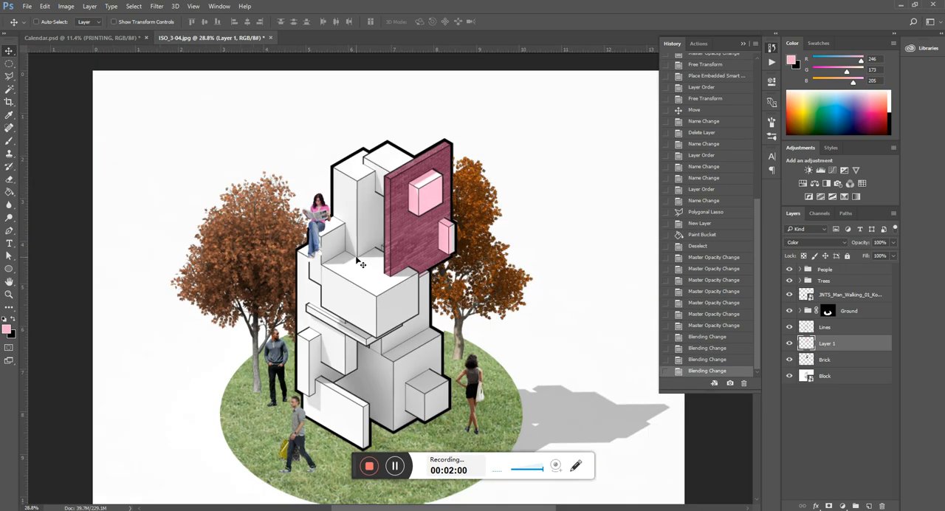
{"action": "scroll", "coordinate": [432, 208], "scroll_direction": "up", "scroll_amount": 3}
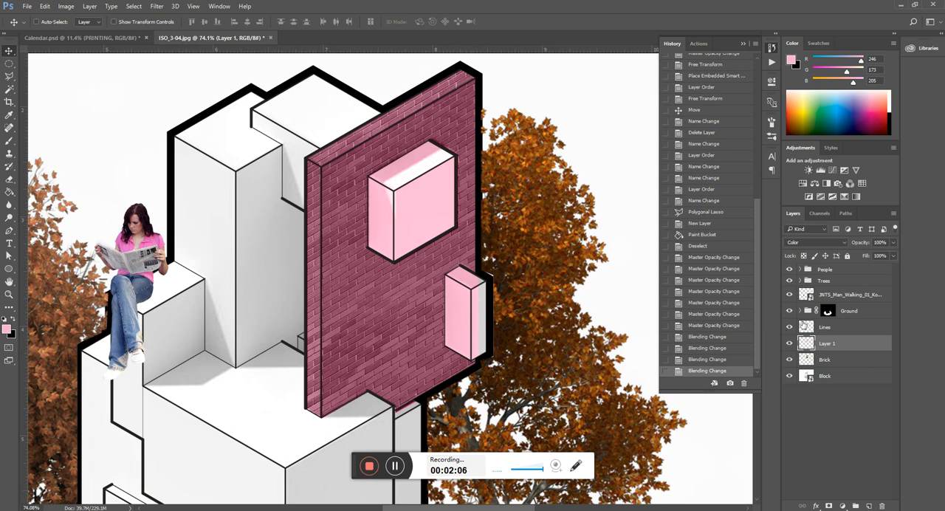
{"action": "double_click", "coordinate": [827, 344]}
{"action": "type", "text": "Pink"}
{"action": "key", "text": "Return"}
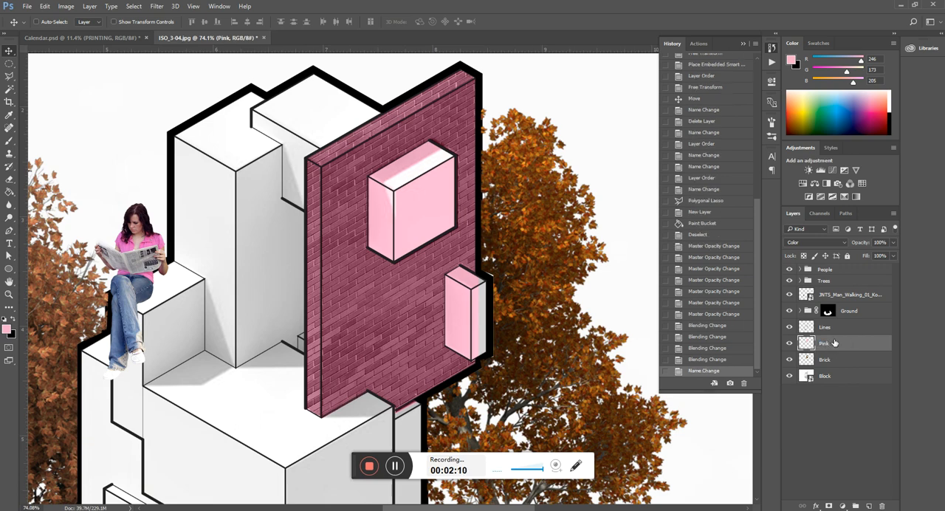
Step: Hide the Pink layer and add a Hue/Saturation adjustment layer directly above the Brick layer
{"action": "left_click", "coordinate": [789, 343]}
{"action": "left_click", "coordinate": [828, 361]}
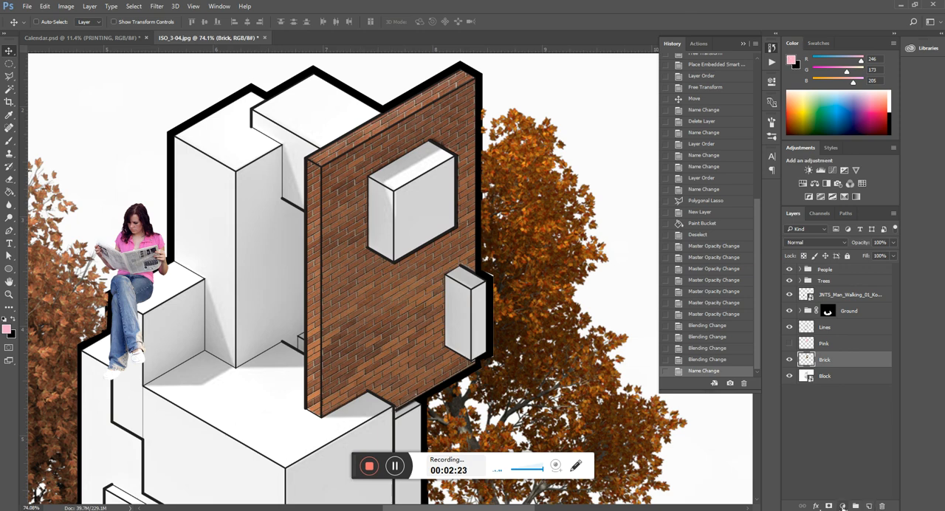
{"action": "left_click", "coordinate": [842, 506]}
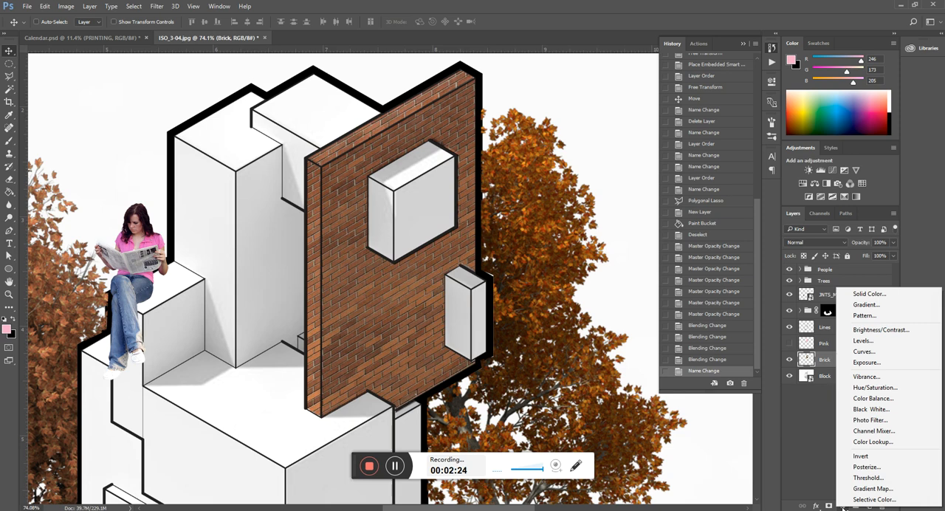
{"action": "left_click", "coordinate": [843, 506]}
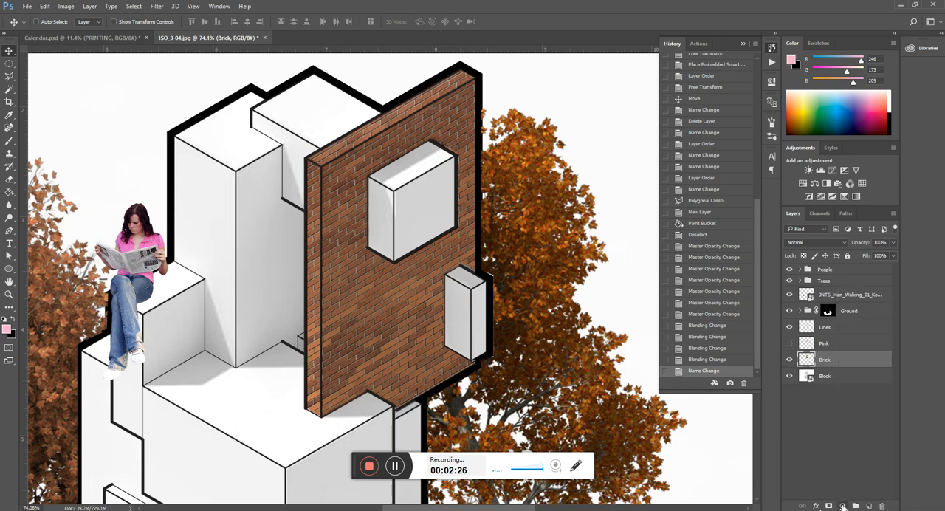
{"action": "left_click", "coordinate": [842, 507]}
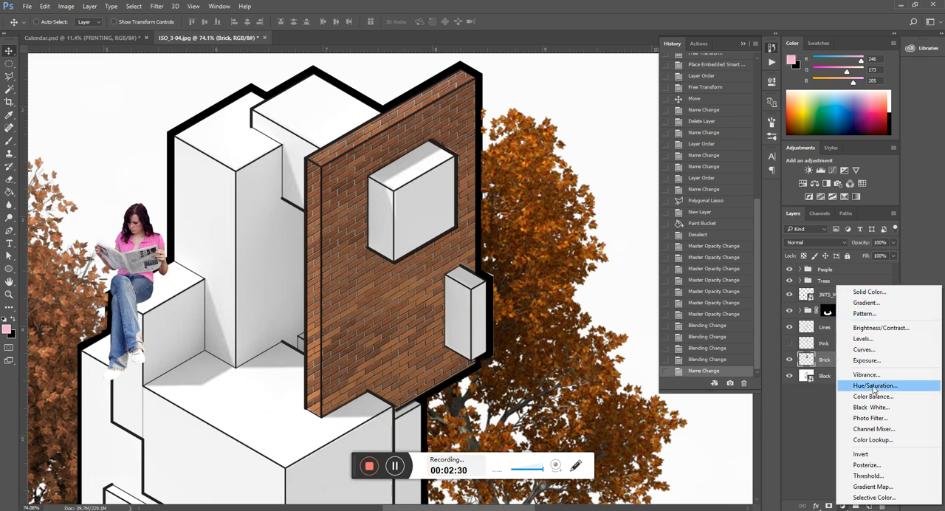
{"action": "left_click", "coordinate": [873, 385]}
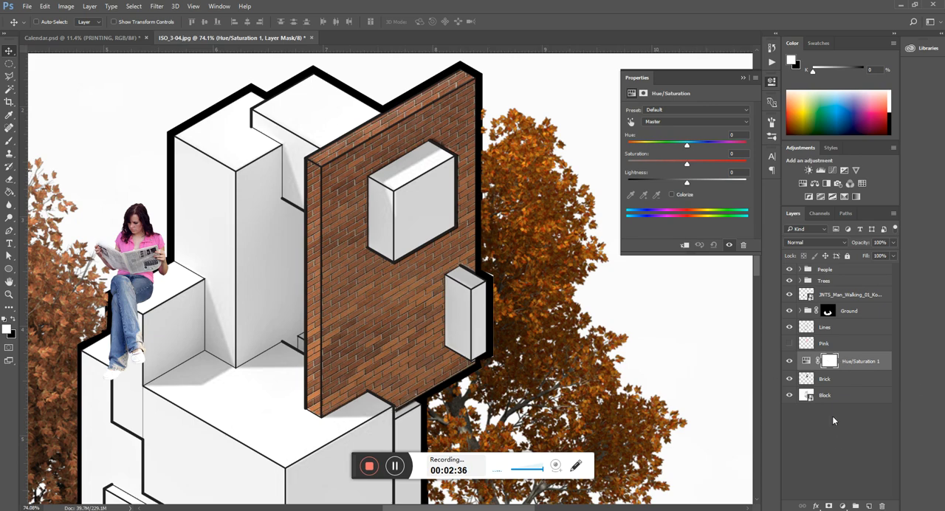
Step: Try hue -119 with the Hue/Saturation layer above Trees and directly above Pink, and return the hue to 0
{"action": "scroll", "coordinate": [506, 186], "scroll_direction": "down", "scroll_amount": 3}
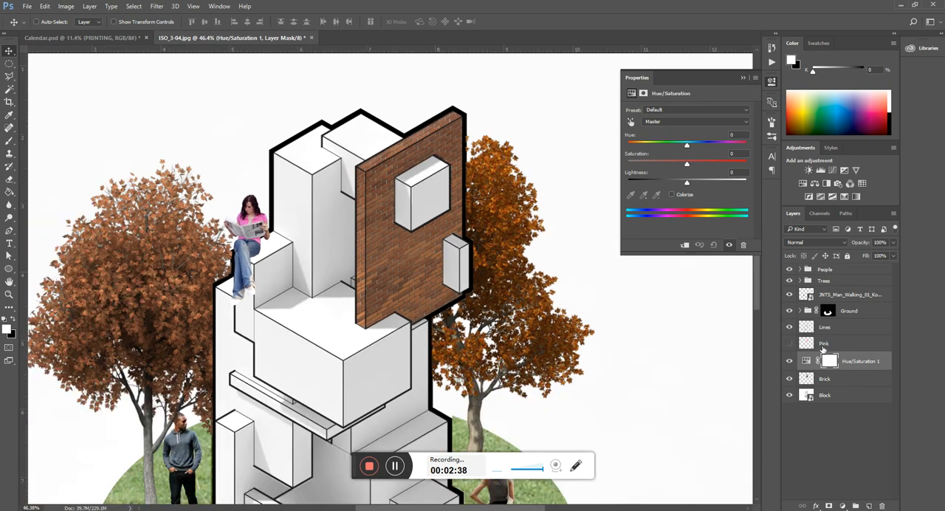
{"action": "left_click_drag", "start_coordinate": [861, 361], "coordinate": [856, 277]}
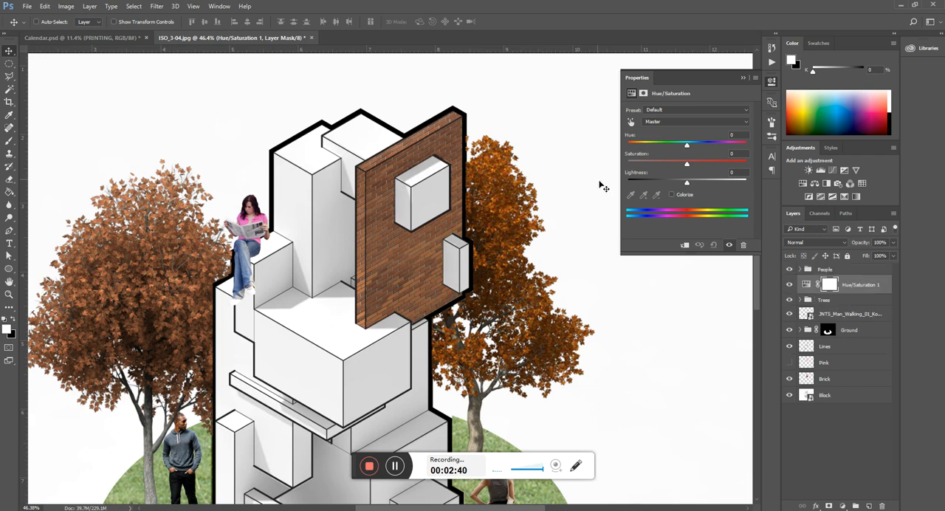
{"action": "scroll", "coordinate": [530, 165], "scroll_direction": "down", "scroll_amount": 2}
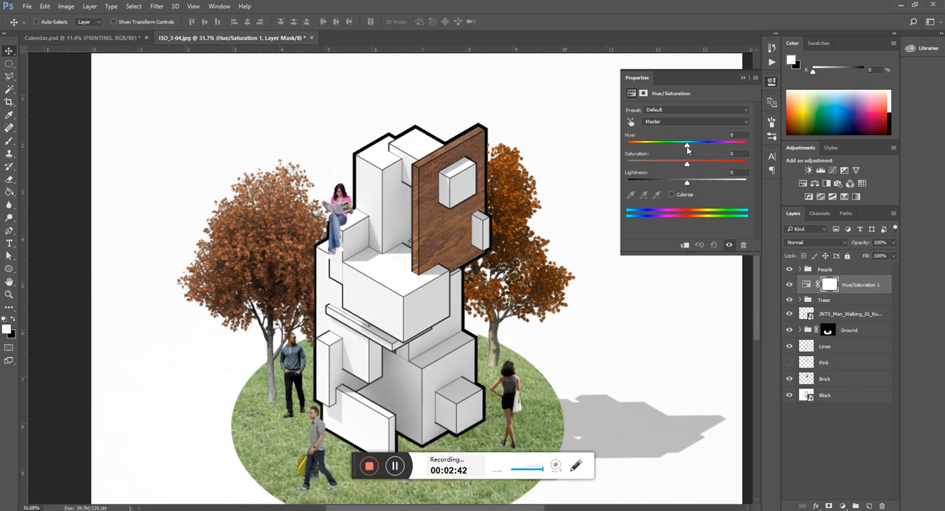
{"action": "left_click_drag", "start_coordinate": [687, 147], "coordinate": [641, 146]}
{"action": "left_click_drag", "start_coordinate": [849, 279], "coordinate": [849, 355]}
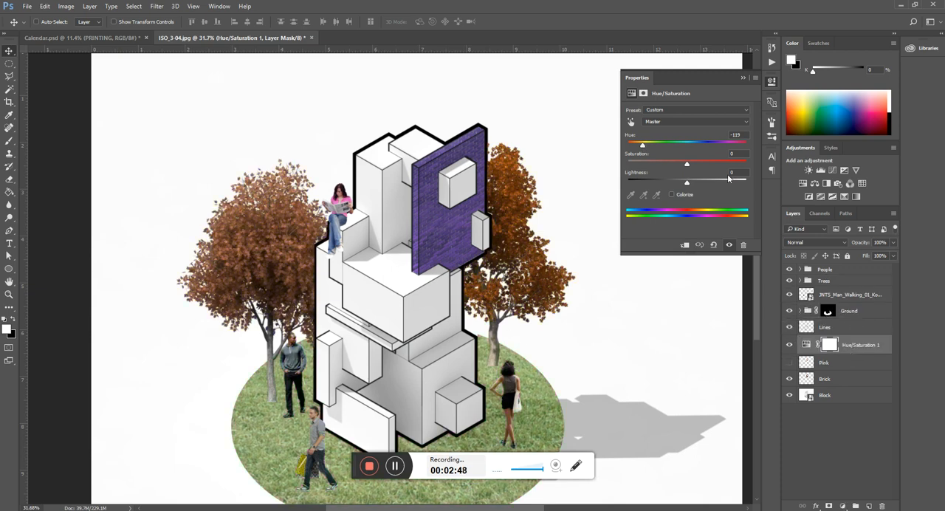
{"action": "left_click_drag", "start_coordinate": [642, 146], "coordinate": [686, 166]}
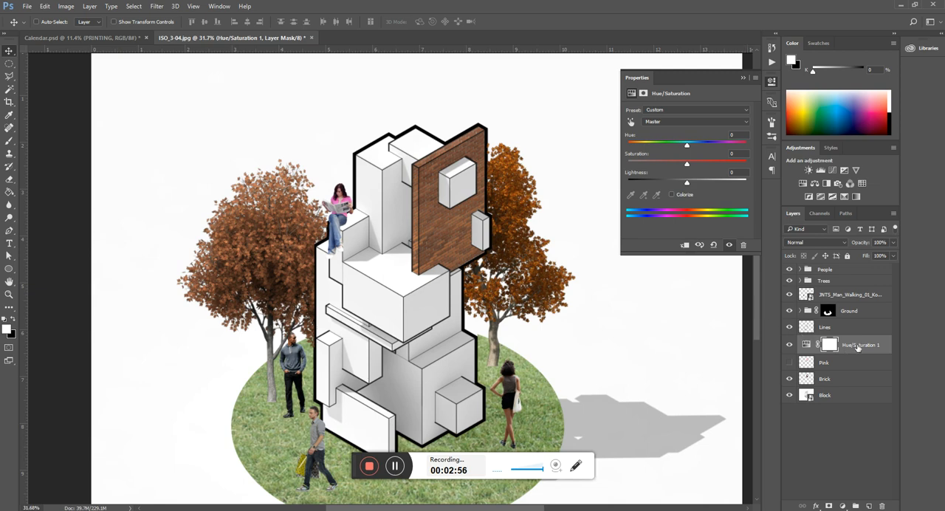
Step: Move the Hue/Saturation layer above the Trees group and set its hue to -80
{"action": "left_click_drag", "start_coordinate": [857, 347], "coordinate": [846, 278]}
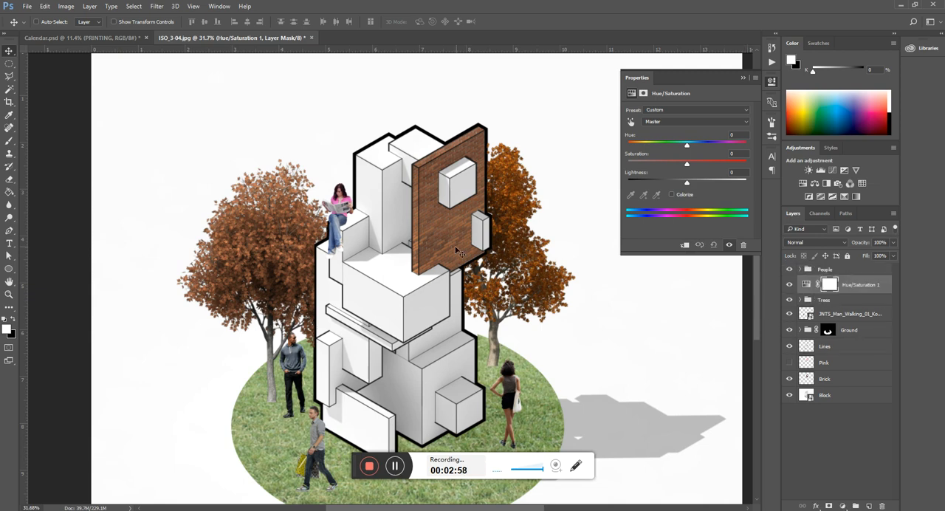
{"action": "left_click_drag", "start_coordinate": [688, 152], "coordinate": [651, 152]}
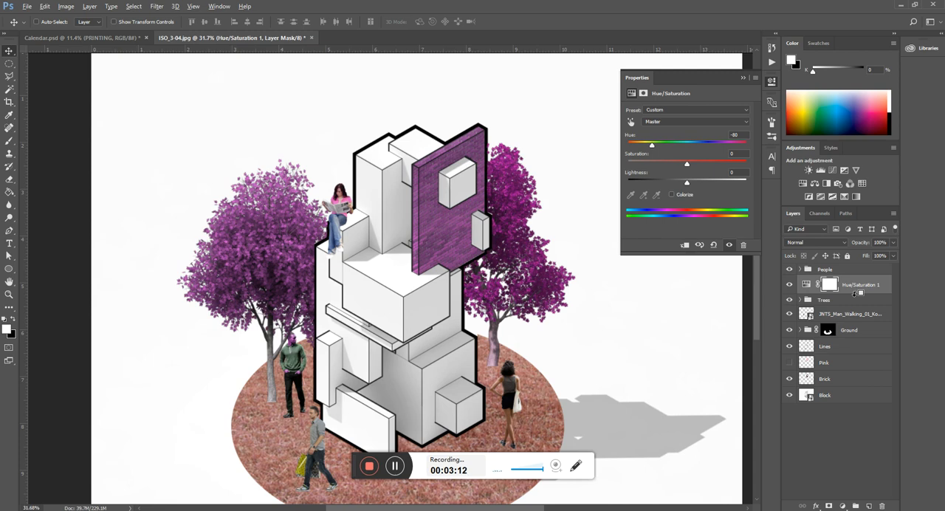
Step: Clip the Hue/Saturation layer to the Trees group and reselect the adjustment
{"action": "left_click", "coordinate": [831, 302]}
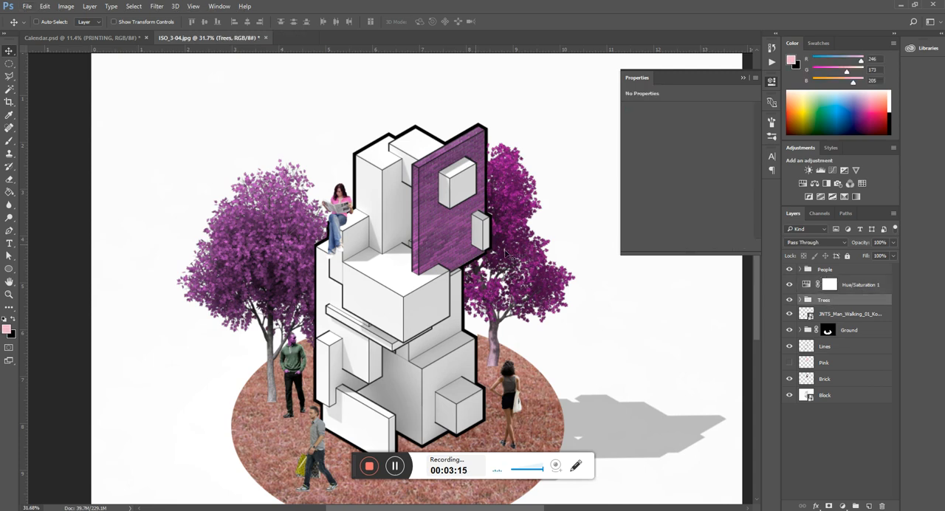
{"action": "left_click", "coordinate": [853, 292], "text": "alt"}
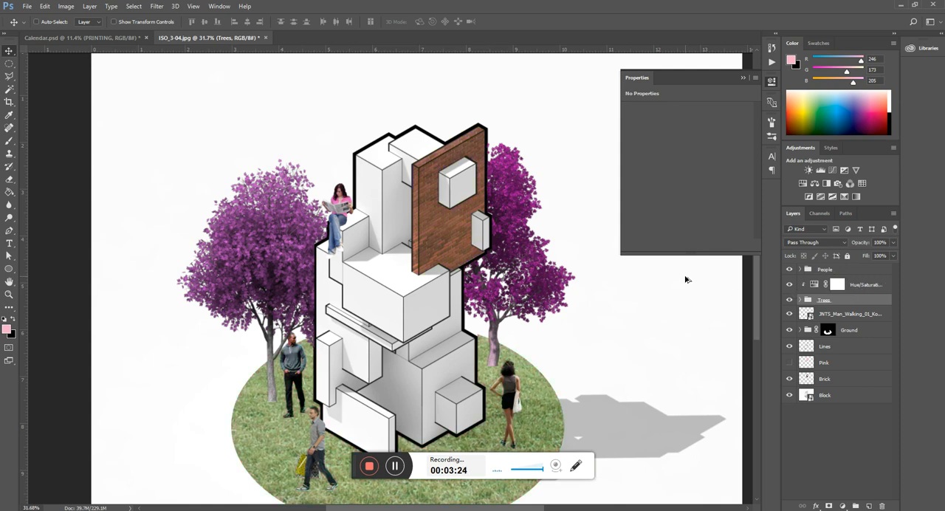
{"action": "left_click", "coordinate": [868, 289]}
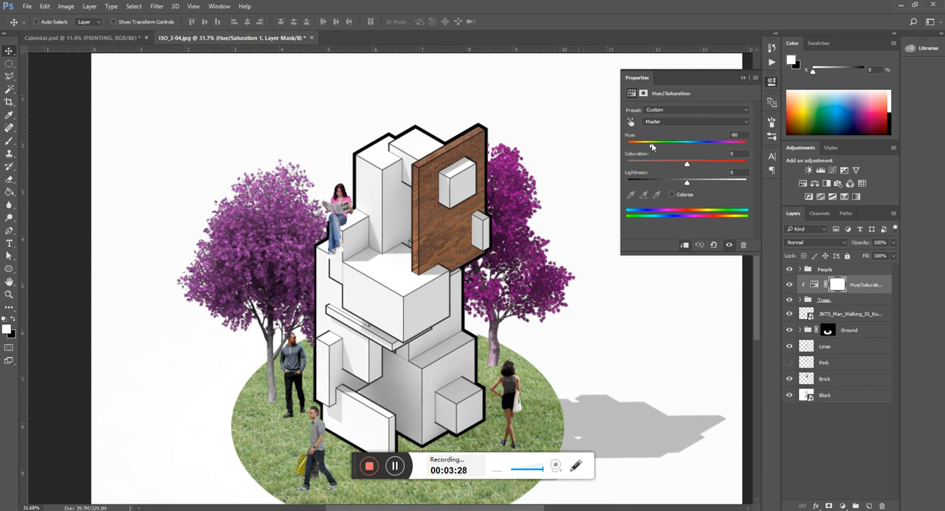
Step: Try other hues and Colorize with hue 11 and saturation 88 on the trees, switch Colorize off and set hue +1
{"action": "left_click_drag", "start_coordinate": [651, 146], "coordinate": [734, 146]}
{"action": "left_click_drag", "start_coordinate": [746, 145], "coordinate": [688, 172]}
{"action": "left_click", "coordinate": [672, 195]}
{"action": "left_click_drag", "start_coordinate": [656, 161], "coordinate": [631, 148]}
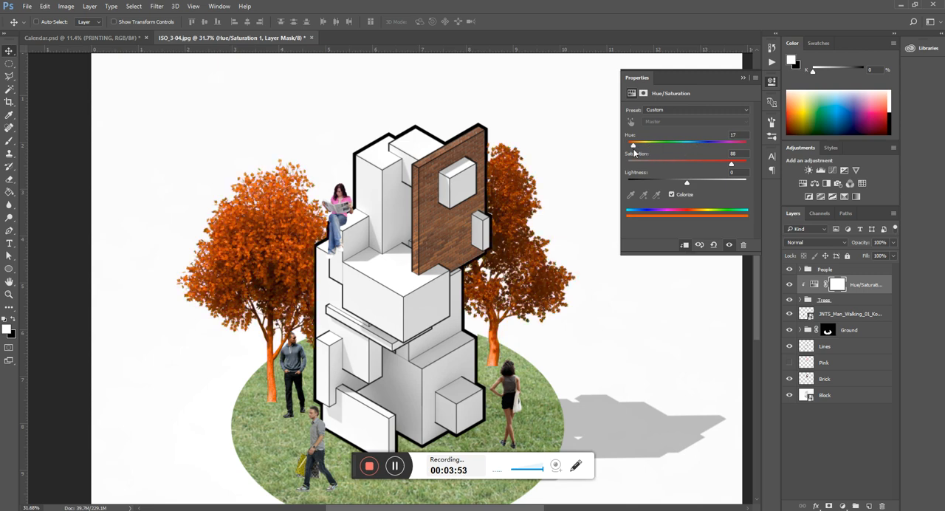
{"action": "left_click", "coordinate": [671, 194]}
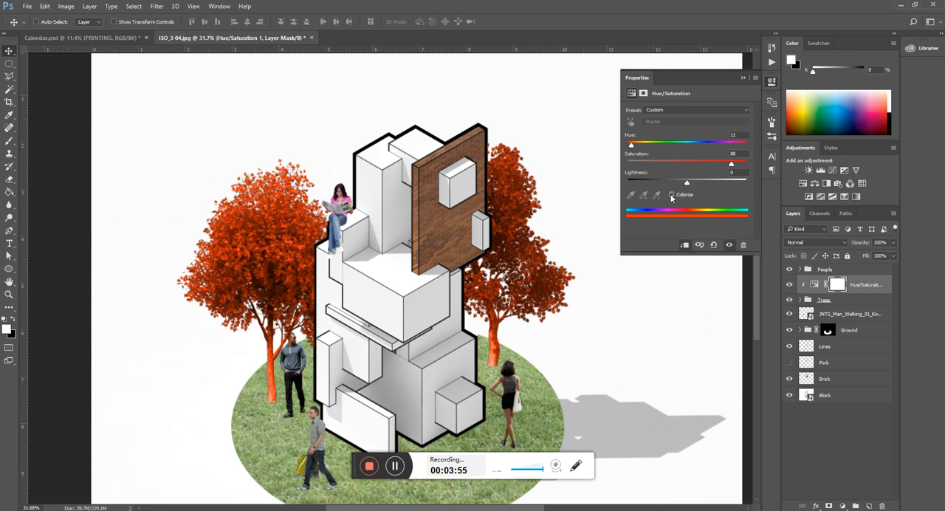
{"action": "left_click_drag", "start_coordinate": [652, 150], "coordinate": [689, 152]}
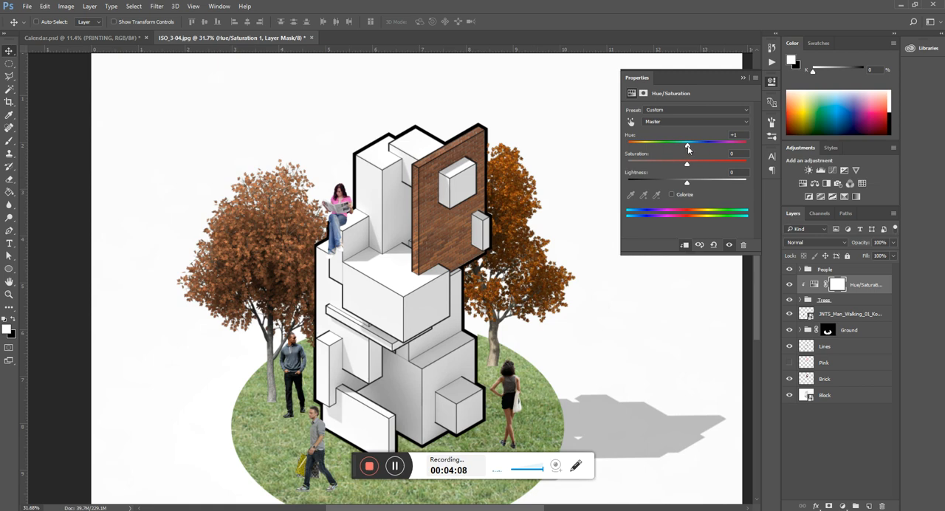
Step: Try hue shifts of +180 and -76 on the trees and inspect the foliage and trunks at each
{"action": "left_click_drag", "start_coordinate": [687, 147], "coordinate": [765, 148]}
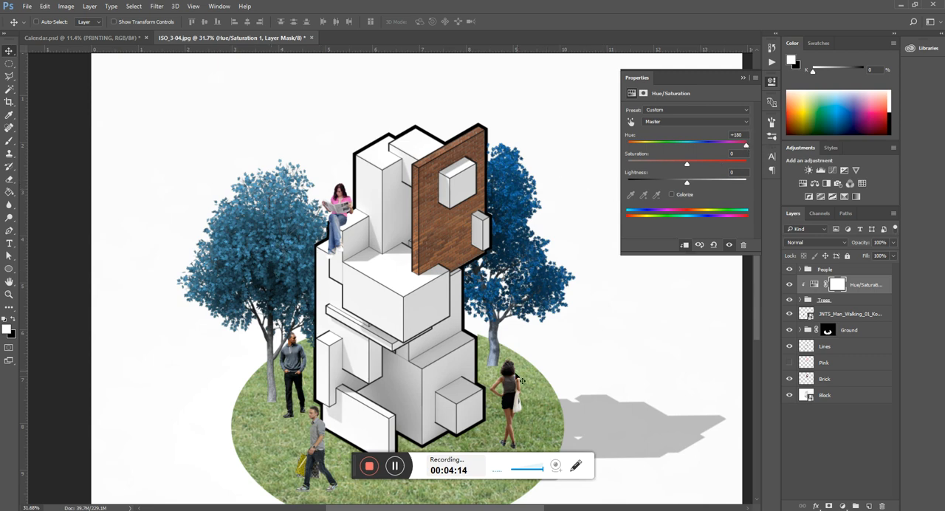
{"action": "scroll", "coordinate": [521, 381], "scroll_direction": "down", "scroll_amount": 3}
{"action": "scroll", "coordinate": [521, 380], "scroll_direction": "up", "scroll_amount": 5}
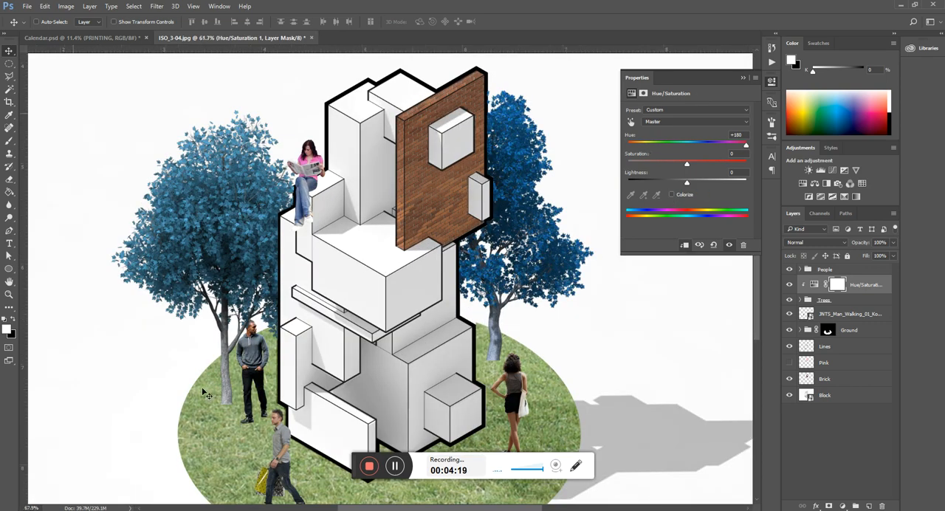
{"action": "scroll", "coordinate": [204, 392], "scroll_direction": "up", "scroll_amount": 3}
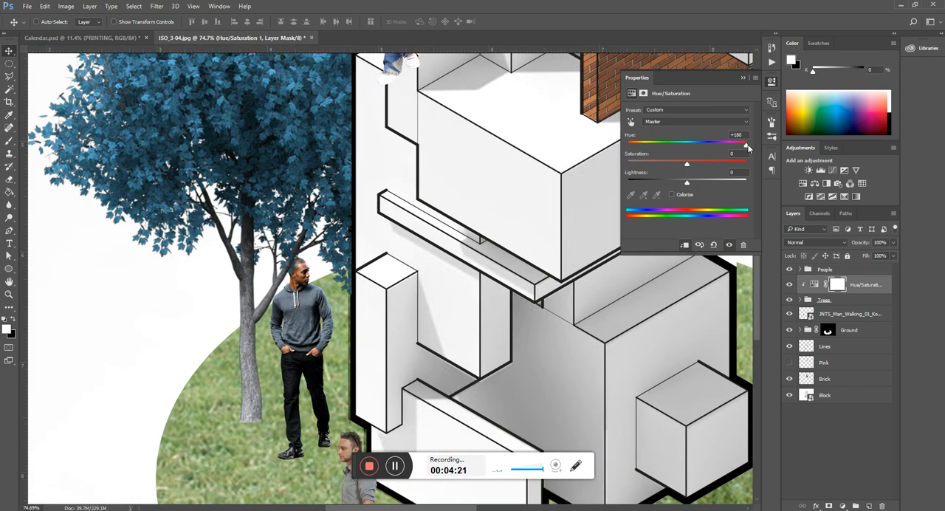
{"action": "left_click_drag", "start_coordinate": [746, 146], "coordinate": [652, 152]}
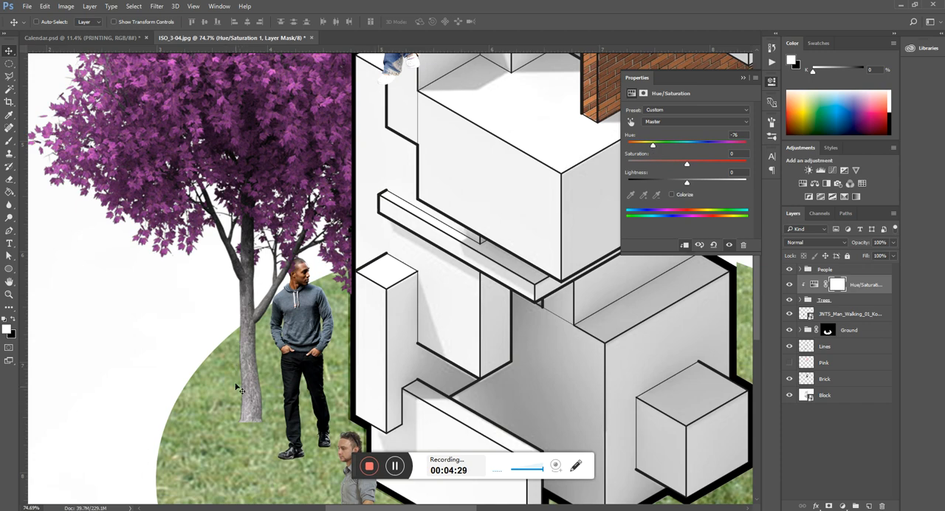
{"action": "scroll", "coordinate": [235, 399], "scroll_direction": "down", "scroll_amount": 3}
{"action": "scroll", "coordinate": [477, 355], "scroll_direction": "up", "scroll_amount": 1}
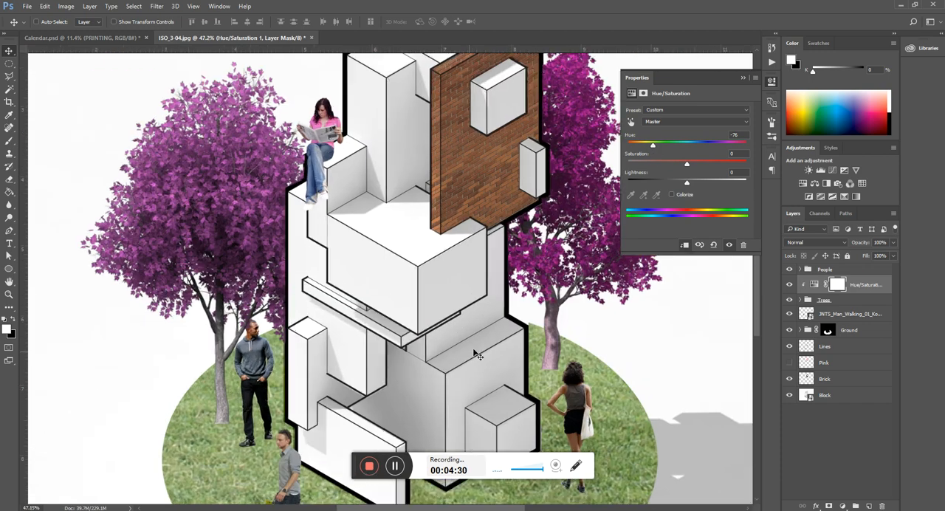
Step: Set the trees' hue to +5, try Colorize with hue 177 and switch Colorize off again
{"action": "left_click_drag", "start_coordinate": [653, 145], "coordinate": [690, 159]}
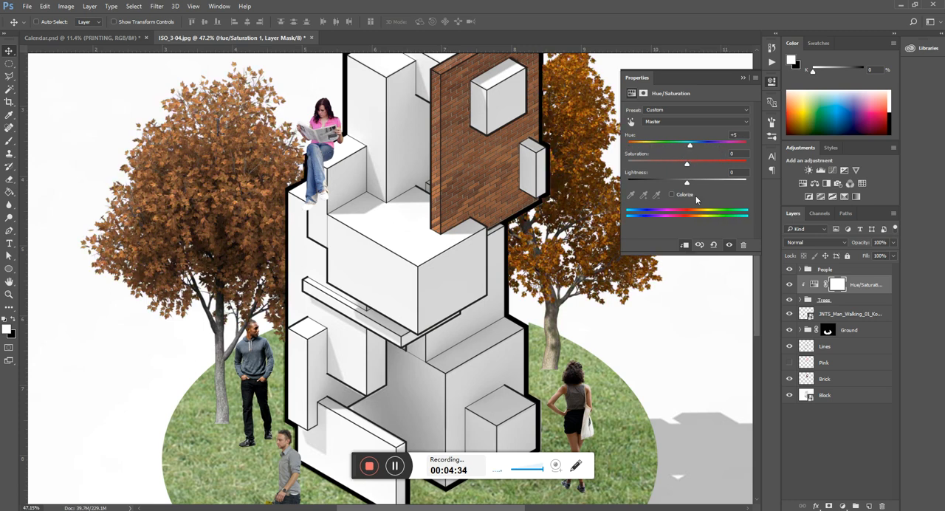
{"action": "left_click", "coordinate": [672, 196]}
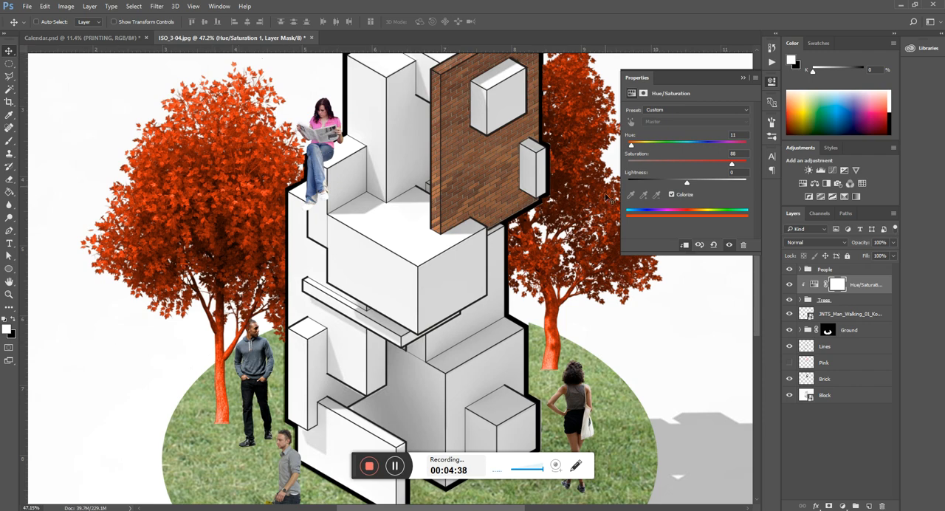
{"action": "left_click_drag", "start_coordinate": [630, 144], "coordinate": [686, 145]}
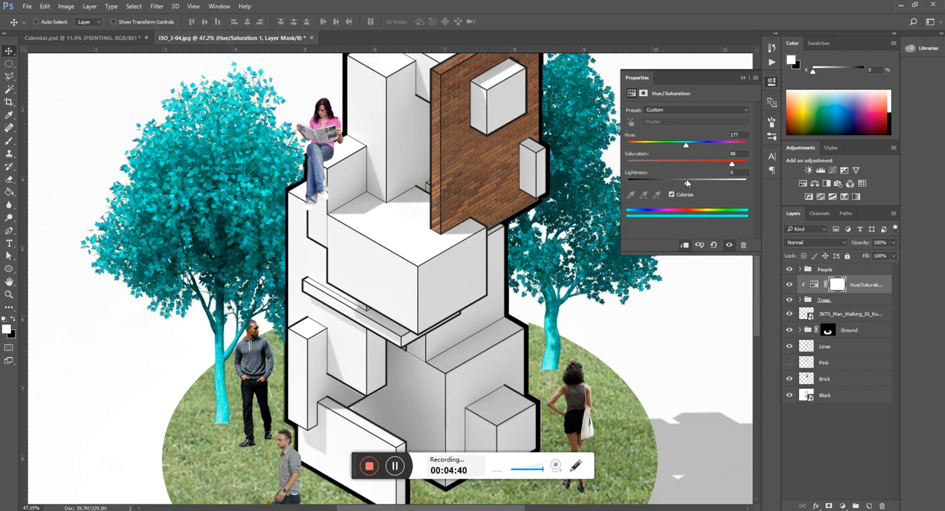
{"action": "left_click", "coordinate": [670, 195]}
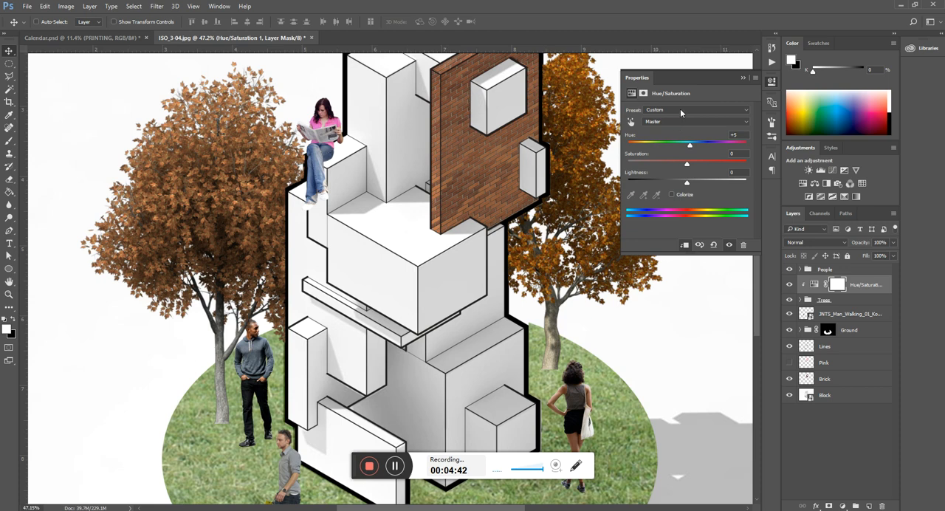
Step: Restrict the trees' Hue/Saturation adjustment to Reds, set their hue to -180 and inspect the leaves up close
{"action": "left_click", "coordinate": [680, 110]}
{"action": "left_click", "coordinate": [681, 110]}
{"action": "left_click", "coordinate": [675, 121]}
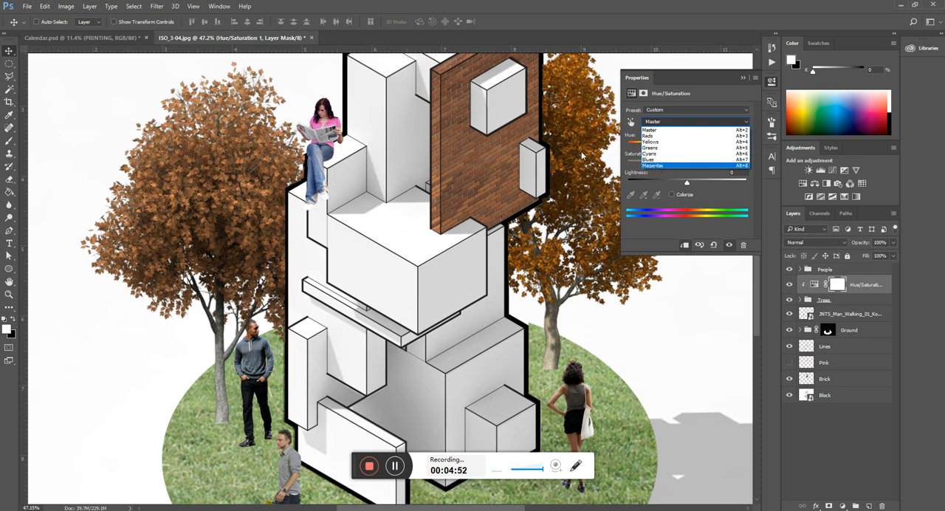
{"action": "left_click", "coordinate": [679, 136]}
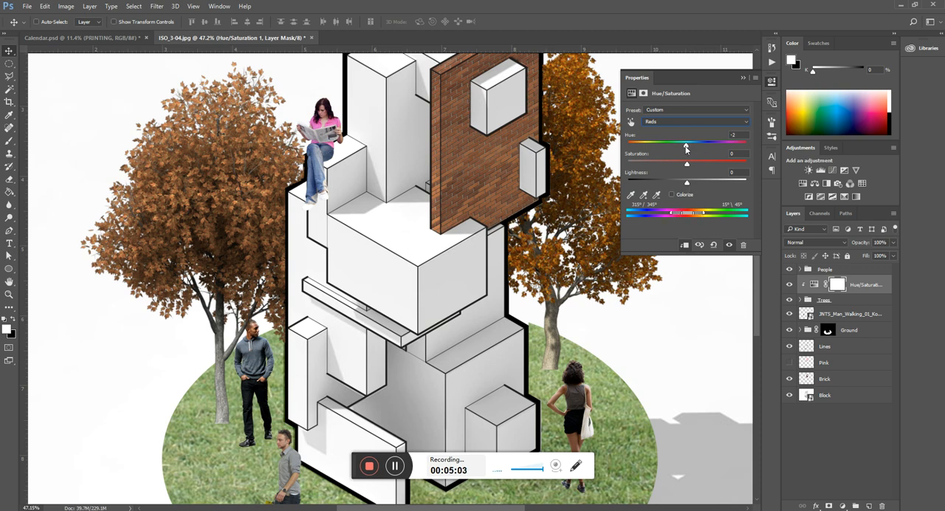
{"action": "left_click_drag", "start_coordinate": [686, 146], "coordinate": [623, 153]}
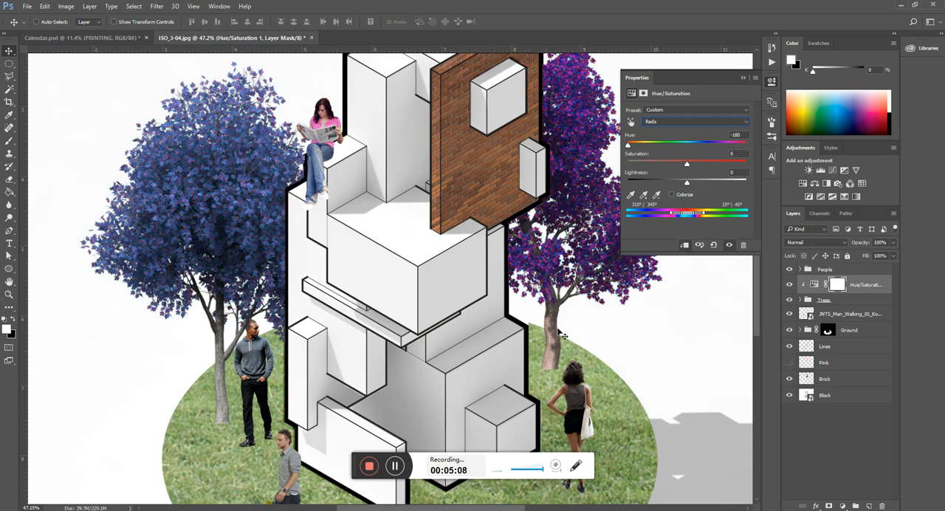
{"action": "scroll", "coordinate": [522, 244], "scroll_direction": "down", "scroll_amount": 3}
{"action": "scroll", "coordinate": [455, 136], "scroll_direction": "up", "scroll_amount": 6}
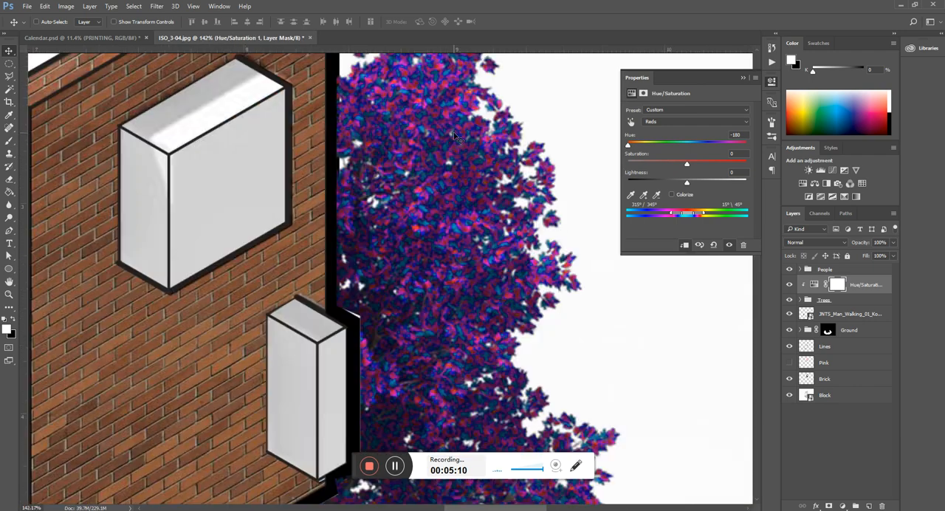
{"action": "scroll", "coordinate": [435, 214], "scroll_direction": "up", "scroll_amount": 3}
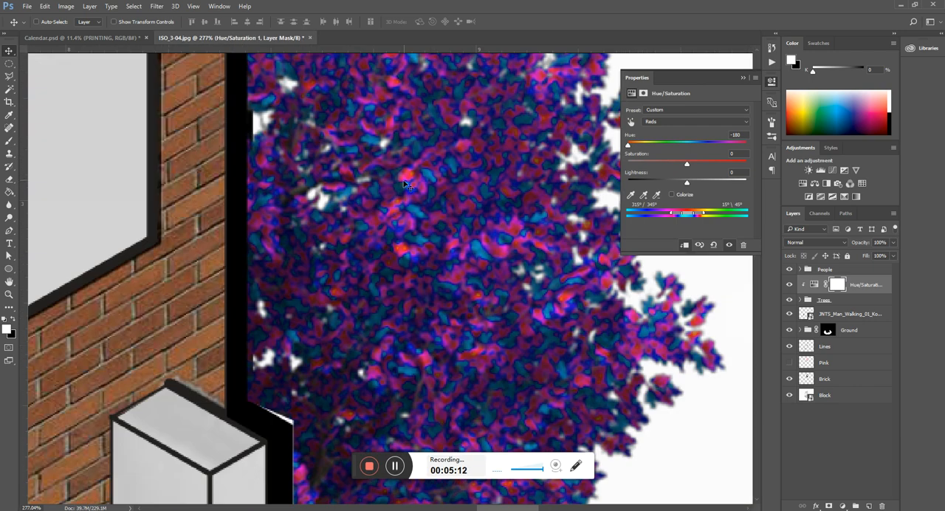
Step: Set the Reds hue back to 0 in the trees' Hue/Saturation adjustment and inspect the foliage beside the seated woman
{"action": "scroll", "coordinate": [405, 185], "scroll_direction": "down", "scroll_amount": 2}
{"action": "left_click_drag", "start_coordinate": [629, 146], "coordinate": [689, 160]}
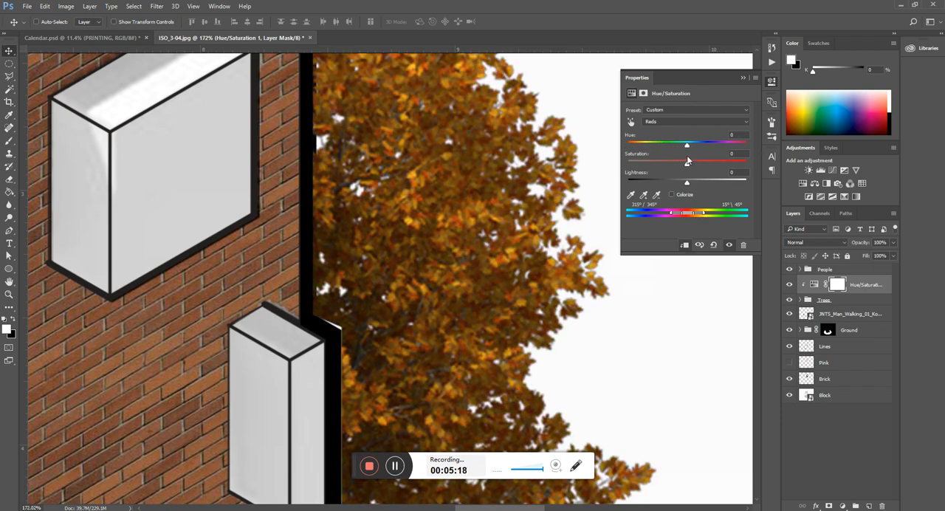
{"action": "scroll", "coordinate": [469, 164], "scroll_direction": "down", "scroll_amount": 5}
{"action": "scroll", "coordinate": [342, 201], "scroll_direction": "up", "scroll_amount": 2}
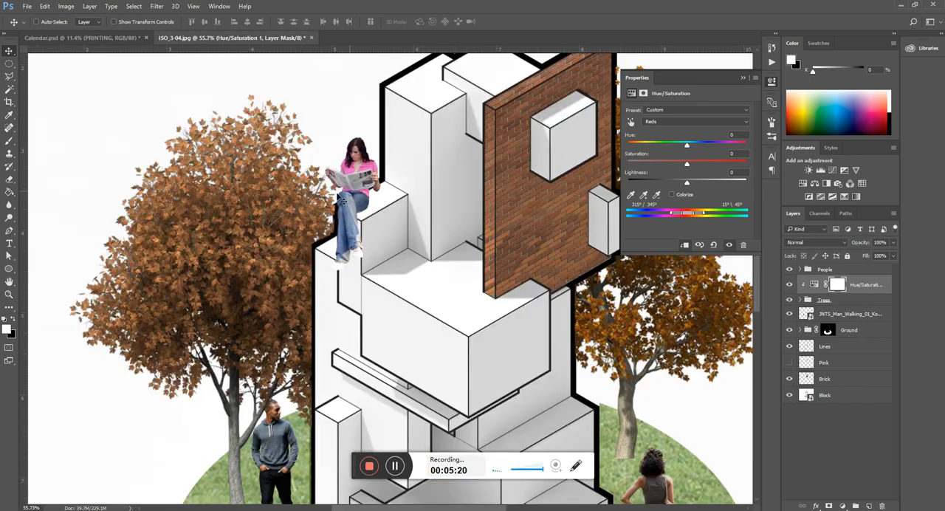
{"action": "scroll", "coordinate": [343, 199], "scroll_direction": "up", "scroll_amount": 3}
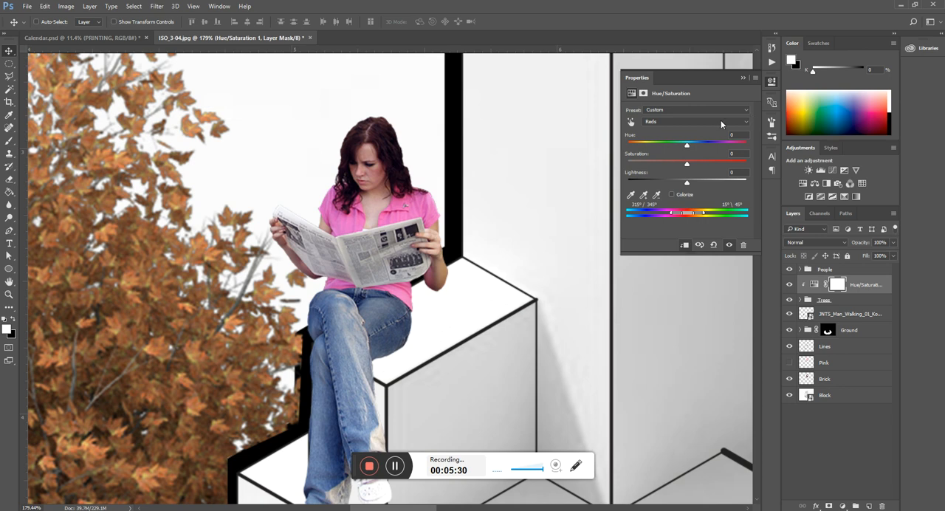
Step: Review the colour ranges of the trees' Hue/Saturation adjustment, keep Reds, and close its properties to view the collage
{"action": "left_click", "coordinate": [702, 121]}
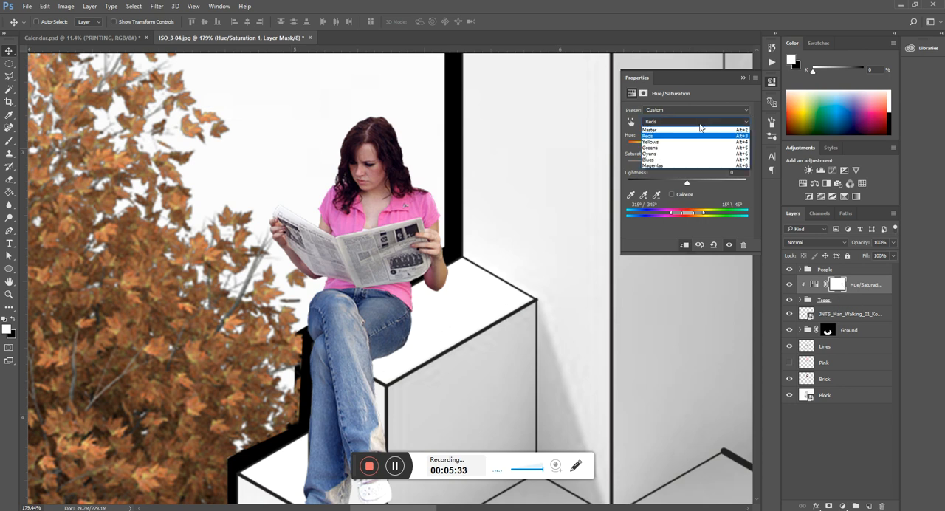
{"action": "left_click", "coordinate": [652, 136]}
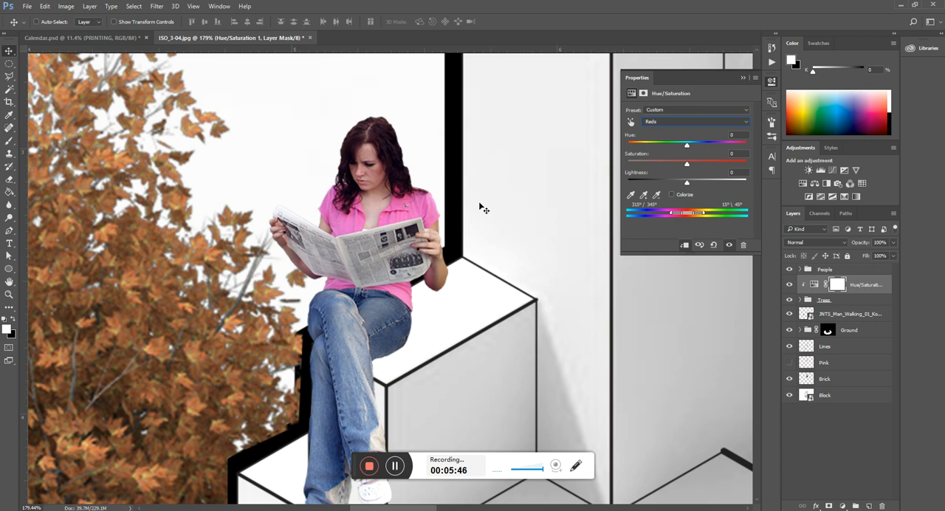
{"action": "scroll", "coordinate": [480, 208], "scroll_direction": "down", "scroll_amount": 3}
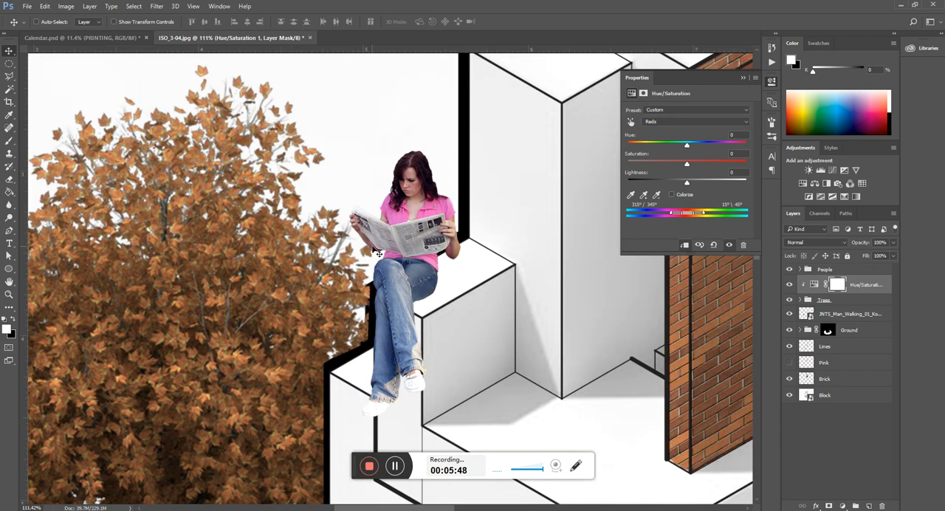
{"action": "scroll", "coordinate": [395, 168], "scroll_direction": "down", "scroll_amount": 3}
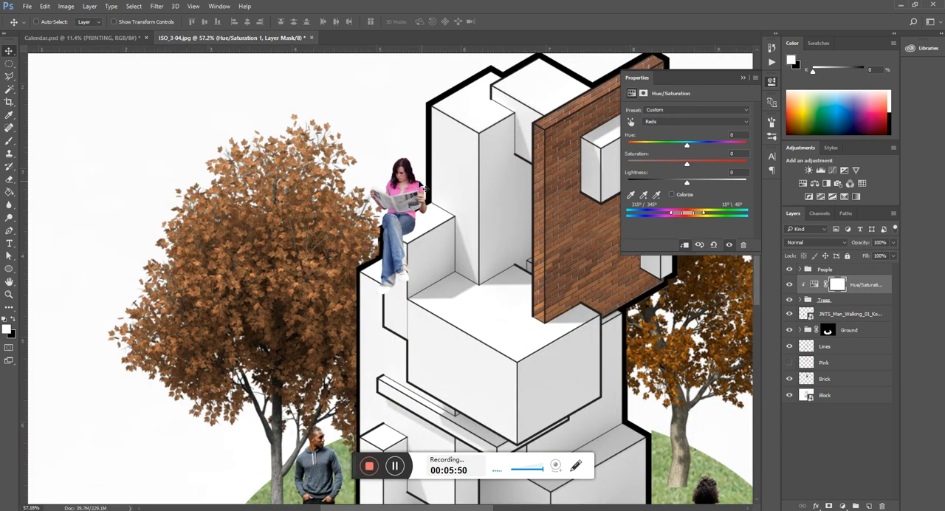
{"action": "left_click", "coordinate": [743, 78]}
{"action": "scroll", "coordinate": [295, 295], "scroll_direction": "down", "scroll_amount": 3}
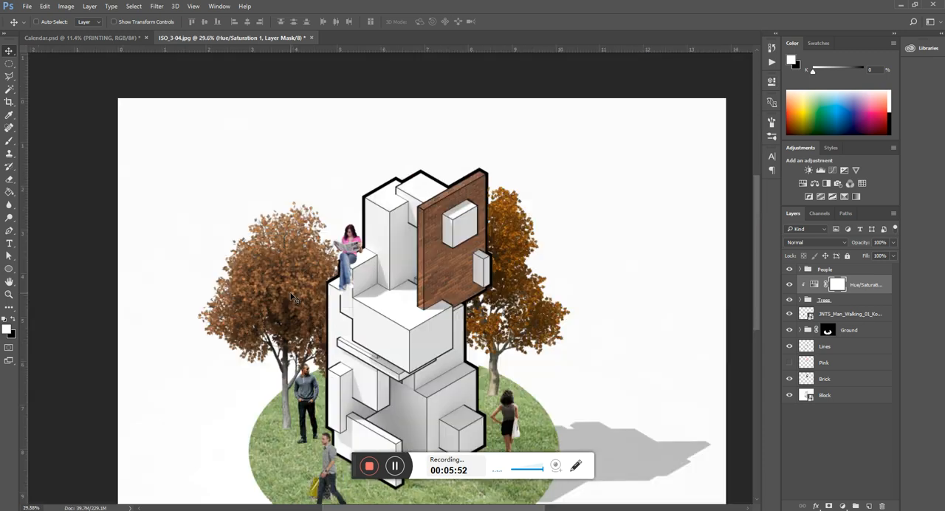
{"action": "scroll", "coordinate": [401, 174], "scroll_direction": "up", "scroll_amount": 1}
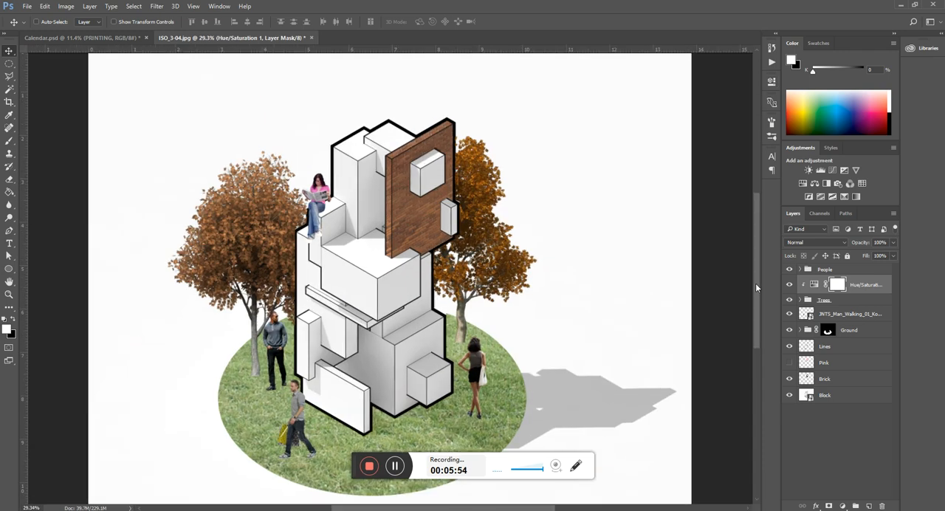
{"action": "left_click", "coordinate": [842, 302]}
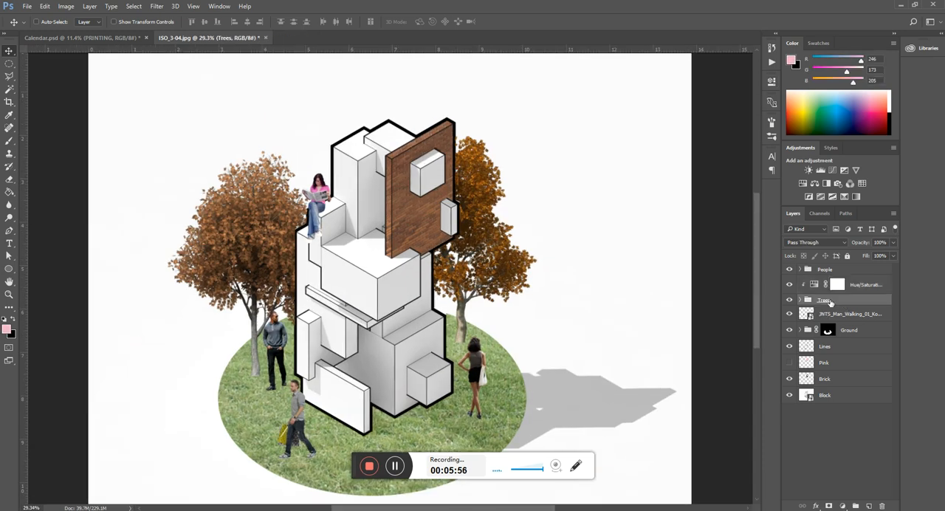
{"action": "scroll", "coordinate": [395, 126], "scroll_direction": "up", "scroll_amount": 5}
{"action": "key", "text": "l"}
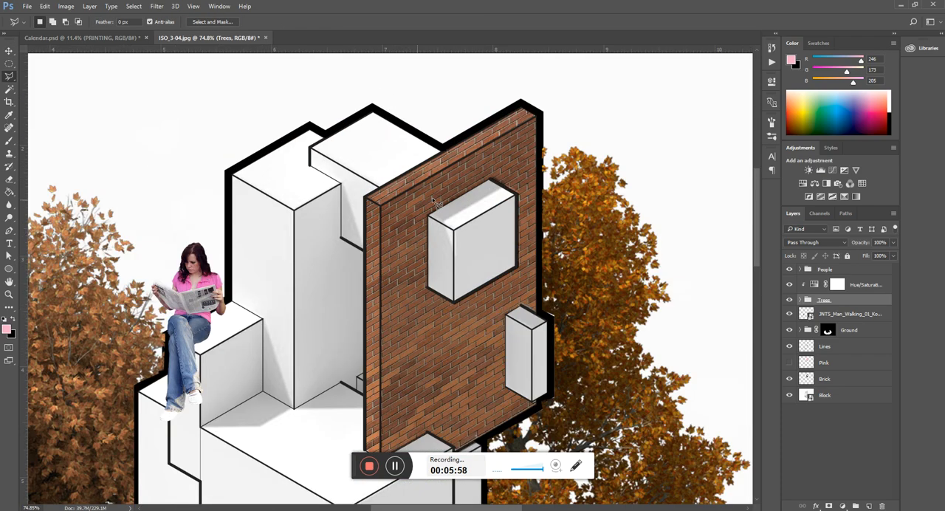
{"action": "left_click", "coordinate": [366, 200]}
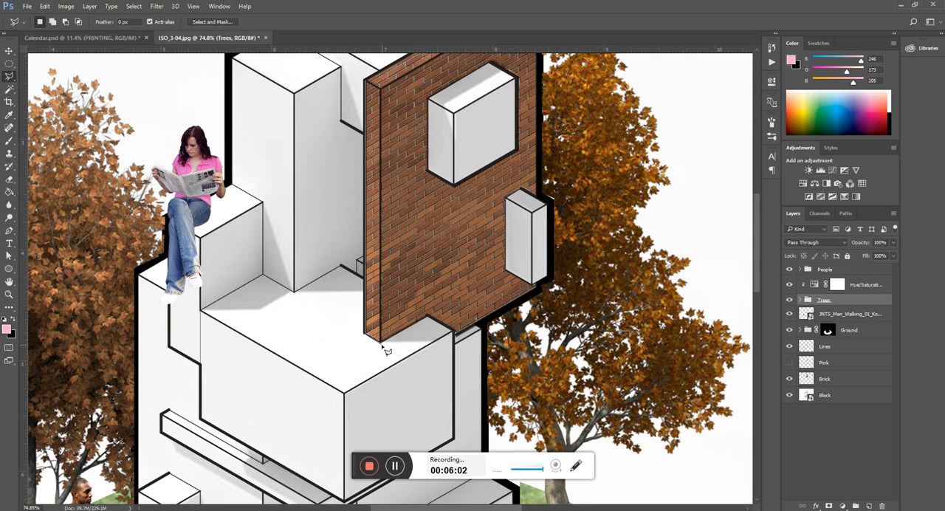
{"action": "left_click", "coordinate": [382, 345]}
{"action": "left_click", "coordinate": [452, 255]}
{"action": "double_click", "coordinate": [430, 142]}
{"action": "scroll", "coordinate": [417, 244], "scroll_direction": "down", "scroll_amount": 3}
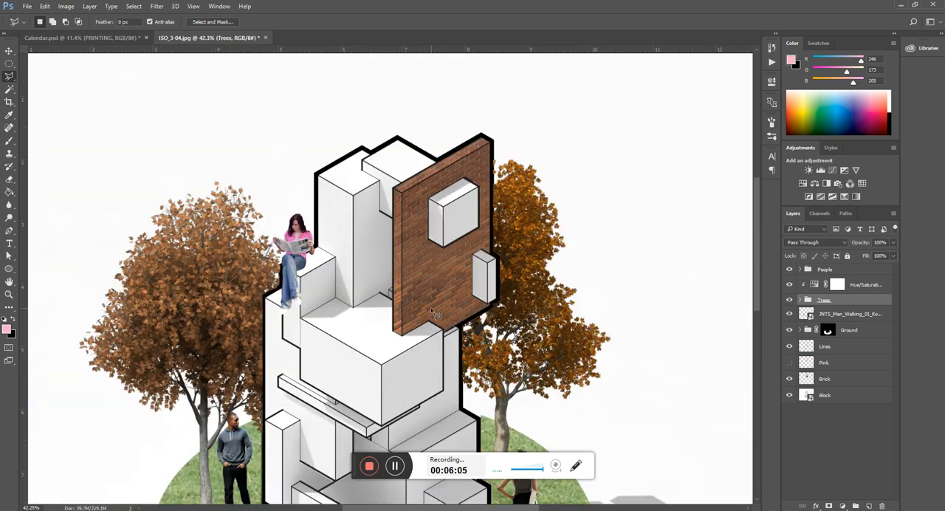
Step: Release the Hue/Saturation adjustment's clipping from the Trees group and clip it to the group again
{"action": "left_click", "coordinate": [837, 363]}
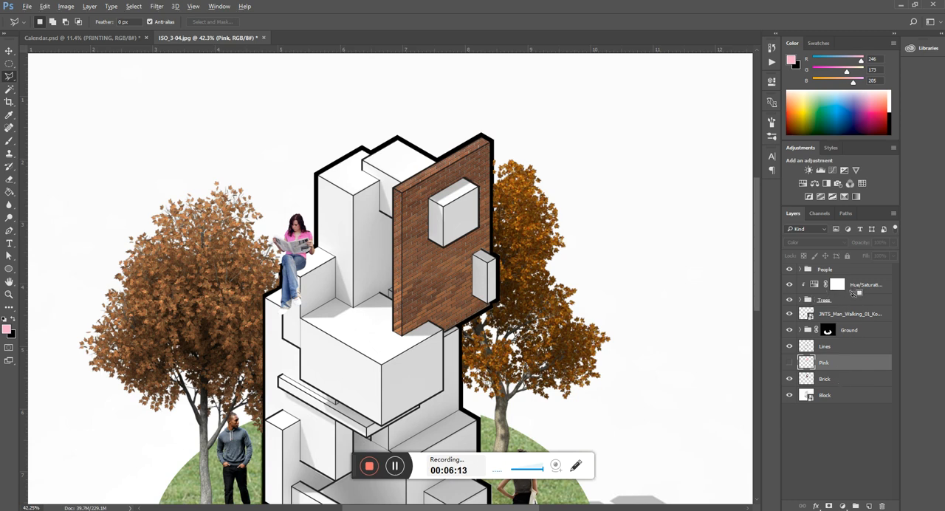
{"action": "left_click_drag", "start_coordinate": [854, 293], "coordinate": [853, 294]}
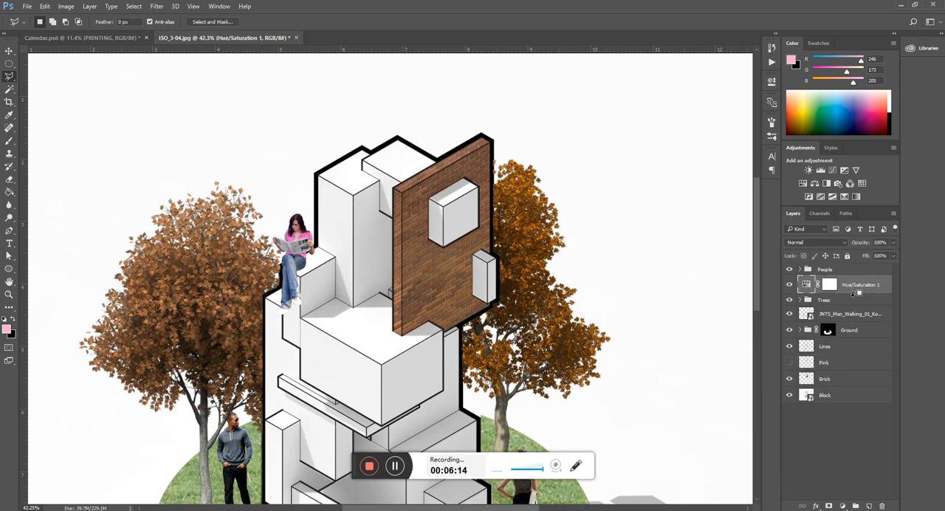
{"action": "left_click", "coordinate": [854, 293], "text": "alt"}
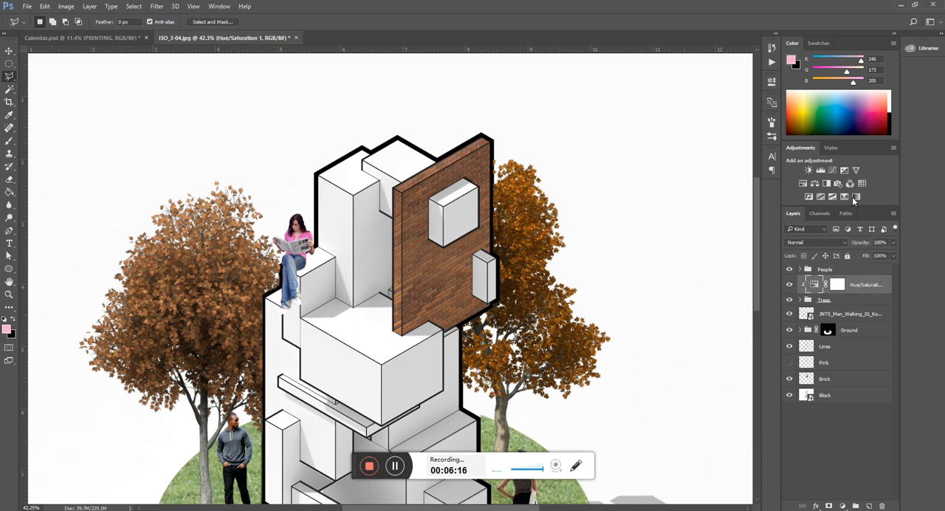
Step: Reopen the properties of the trees' Hue/Saturation adjustment and try a Master hue of -106
{"action": "left_click", "coordinate": [772, 81]}
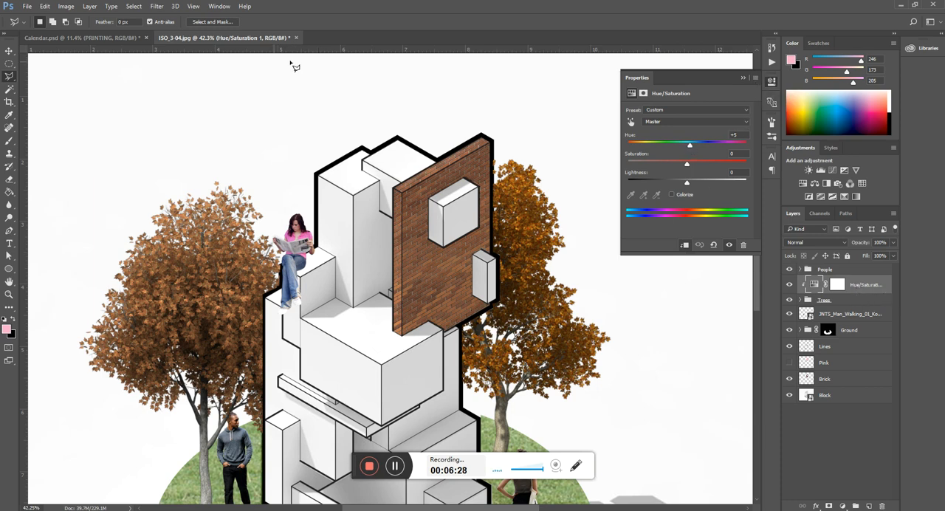
{"action": "left_click", "coordinate": [219, 6]}
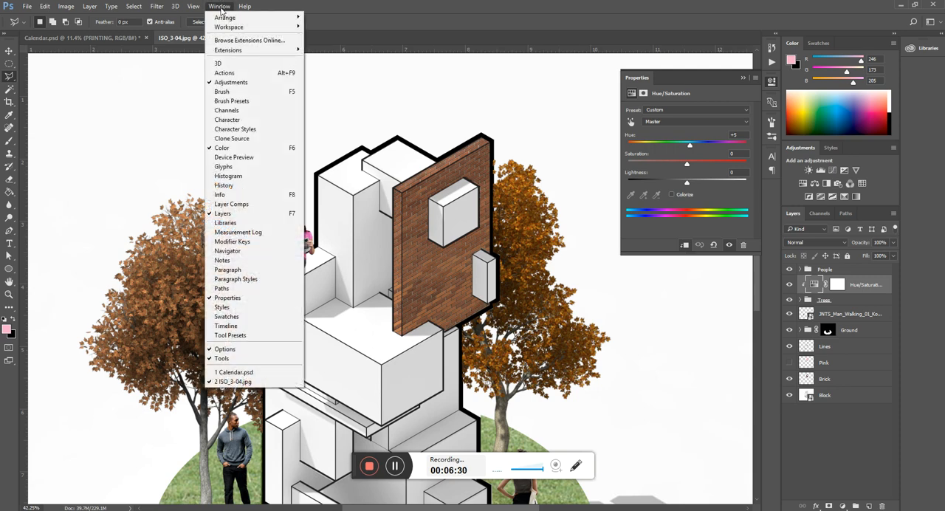
{"action": "left_click", "coordinate": [402, 10]}
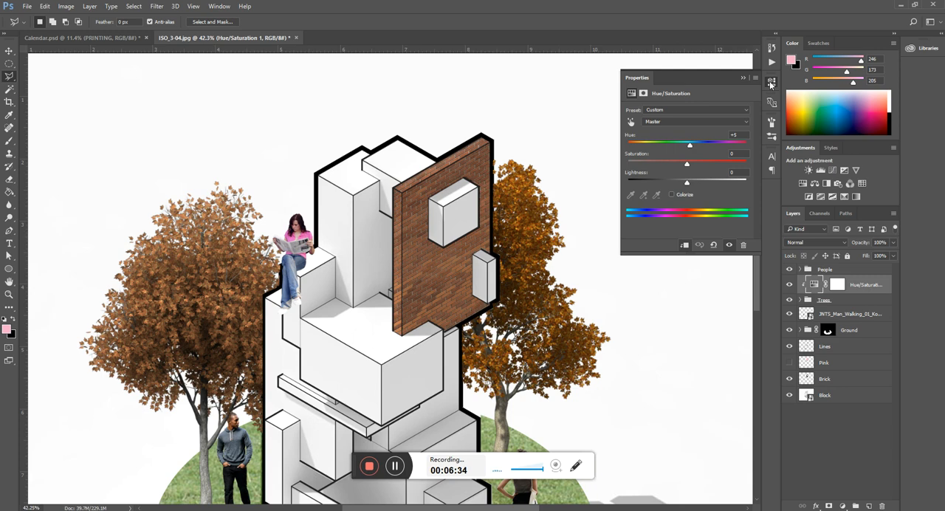
{"action": "left_click_drag", "start_coordinate": [691, 145], "coordinate": [645, 145]}
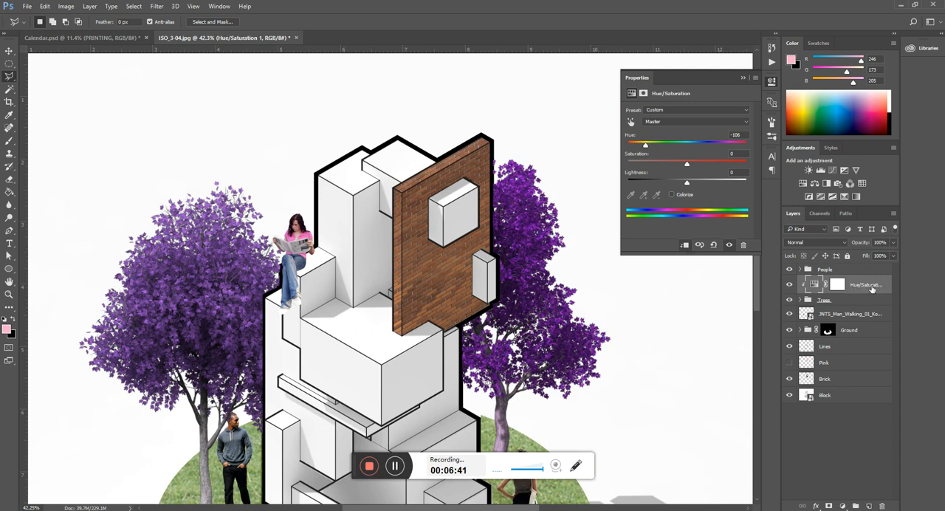
Step: Examine the direct image adjustment commands with the walking man layer selected, including Hue/Saturation
{"action": "left_click", "coordinate": [89, 7]}
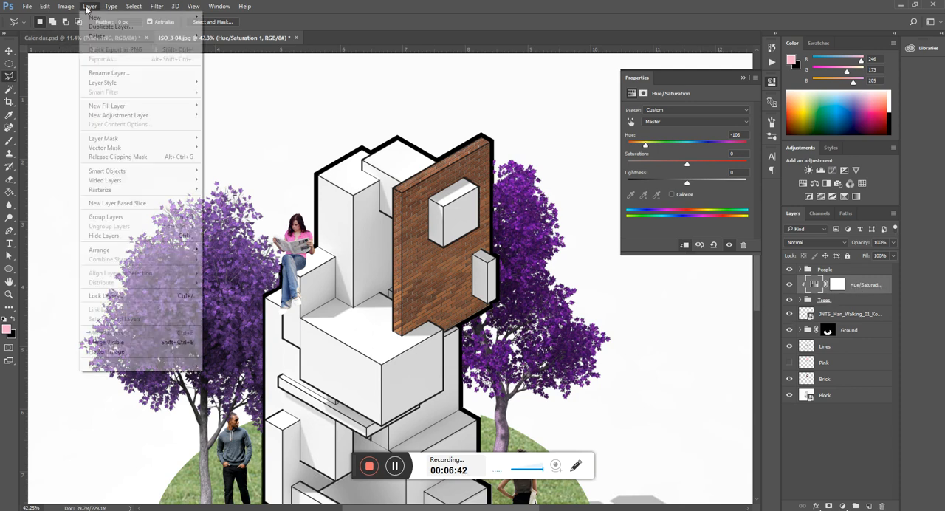
{"action": "mouse_move", "coordinate": [74, 6]}
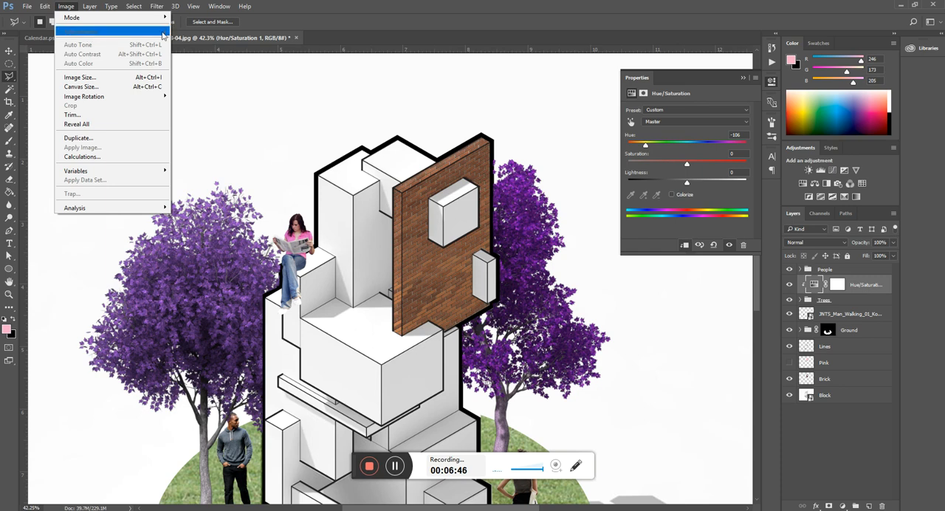
{"action": "left_click", "coordinate": [423, 17]}
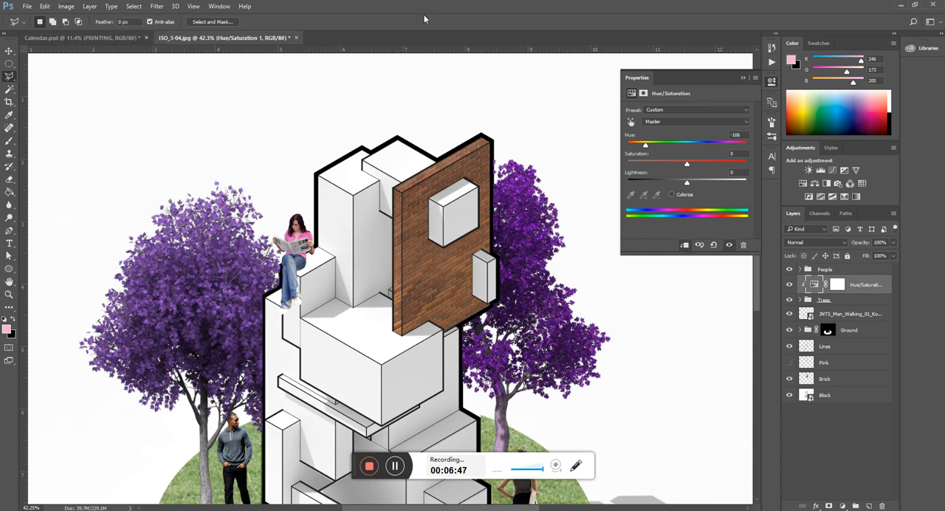
{"action": "left_click", "coordinate": [847, 302]}
{"action": "left_click", "coordinate": [854, 315]}
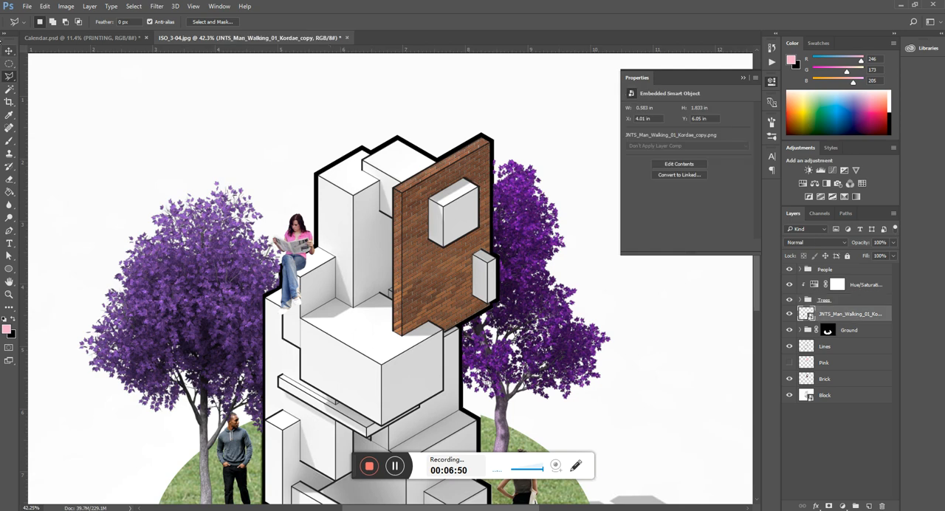
{"action": "left_click", "coordinate": [65, 6]}
{"action": "mouse_move", "coordinate": [93, 33]}
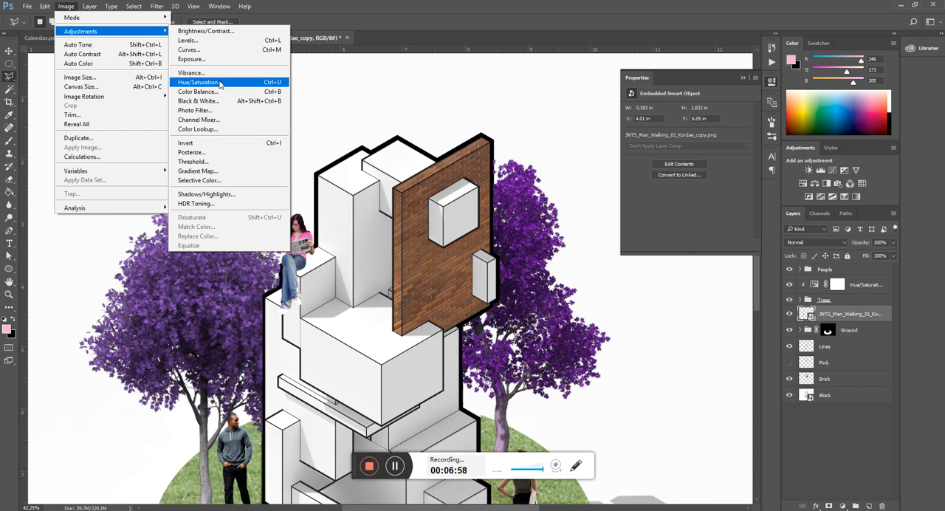
{"action": "left_click", "coordinate": [385, 18]}
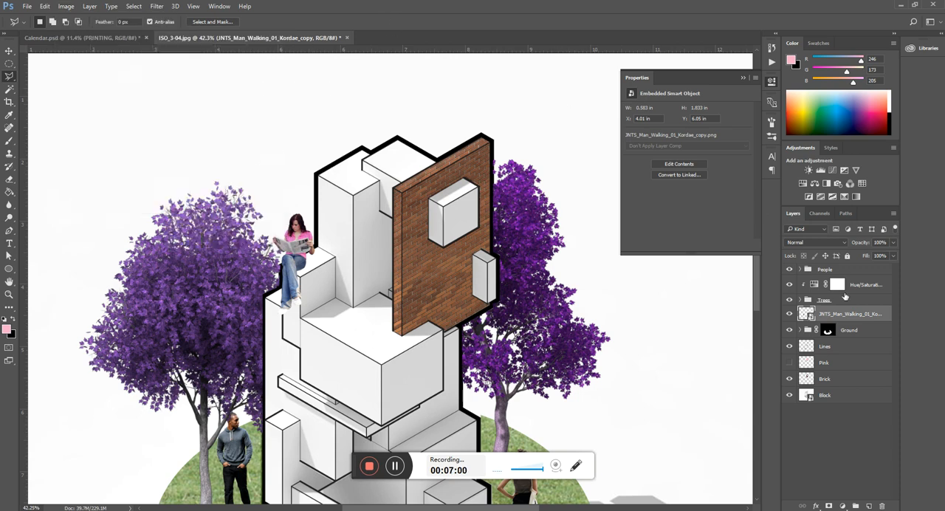
Step: Select the trees' Hue/Saturation layer again, set its Master hue to +135 and close its properties
{"action": "left_click", "coordinate": [859, 287]}
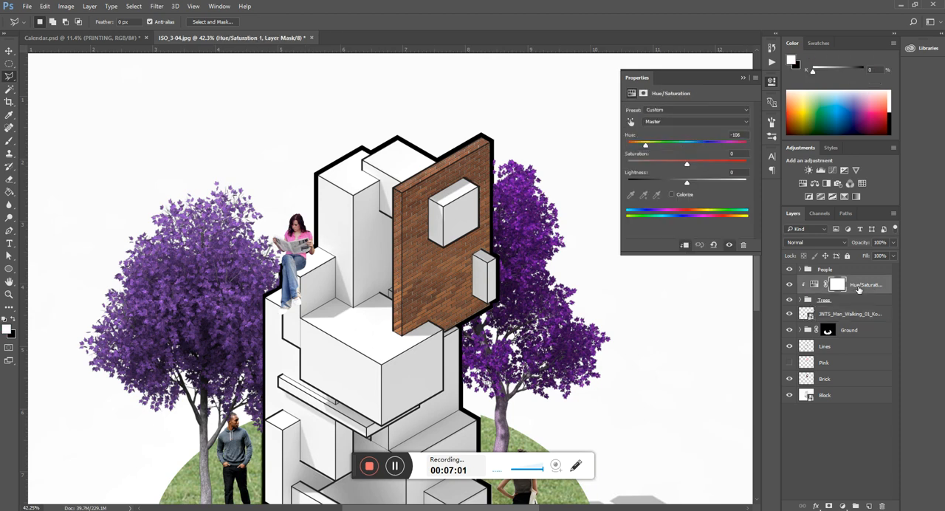
{"action": "left_click", "coordinate": [842, 506]}
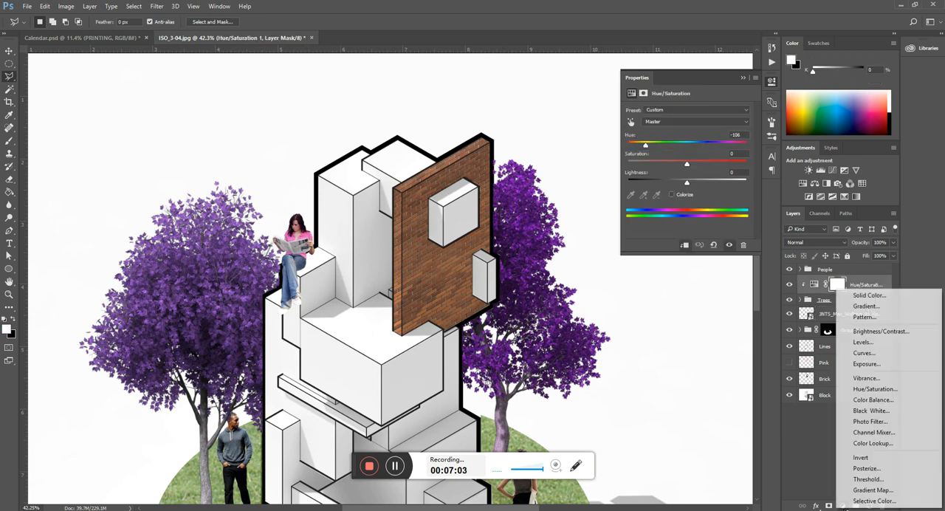
{"action": "left_click", "coordinate": [821, 467]}
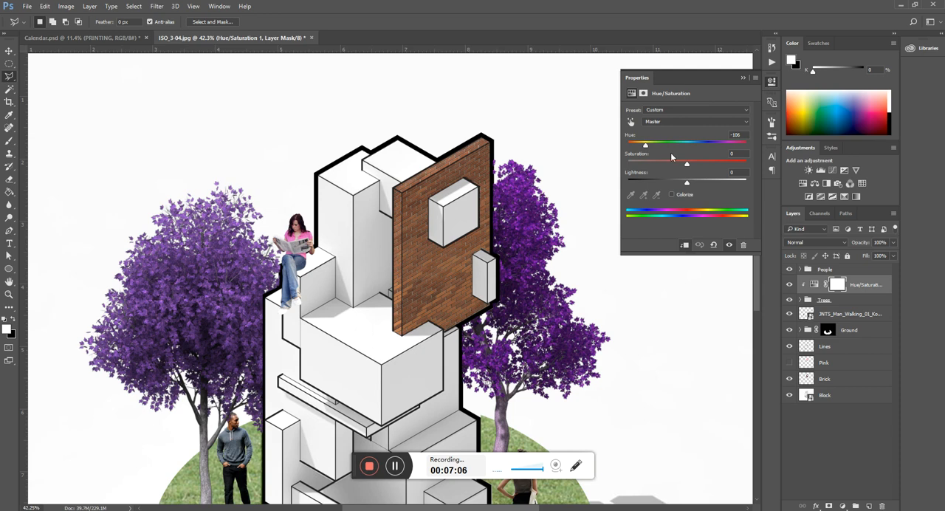
{"action": "left_click_drag", "start_coordinate": [644, 147], "coordinate": [736, 152]}
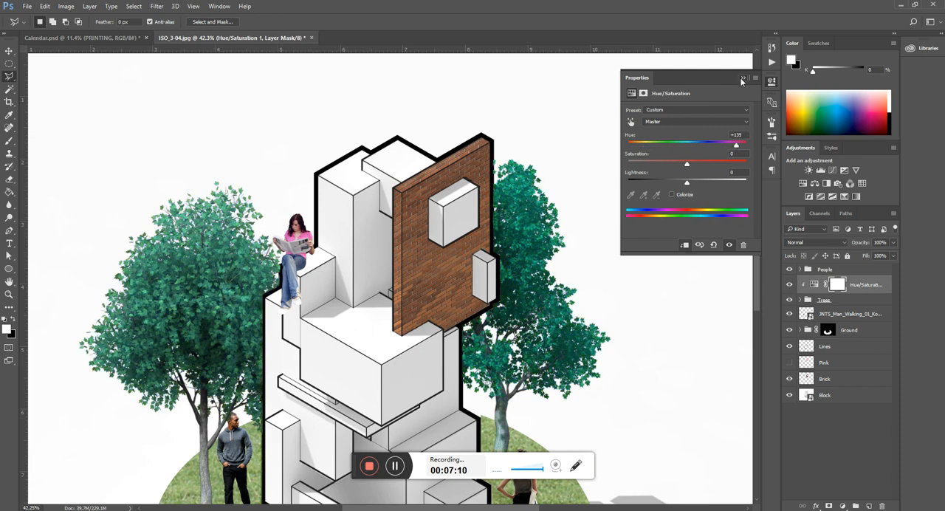
{"action": "left_click", "coordinate": [741, 81]}
{"action": "scroll", "coordinate": [414, 99], "scroll_direction": "down", "scroll_amount": 3}
{"action": "scroll", "coordinate": [341, 205], "scroll_direction": "up", "scroll_amount": 2}
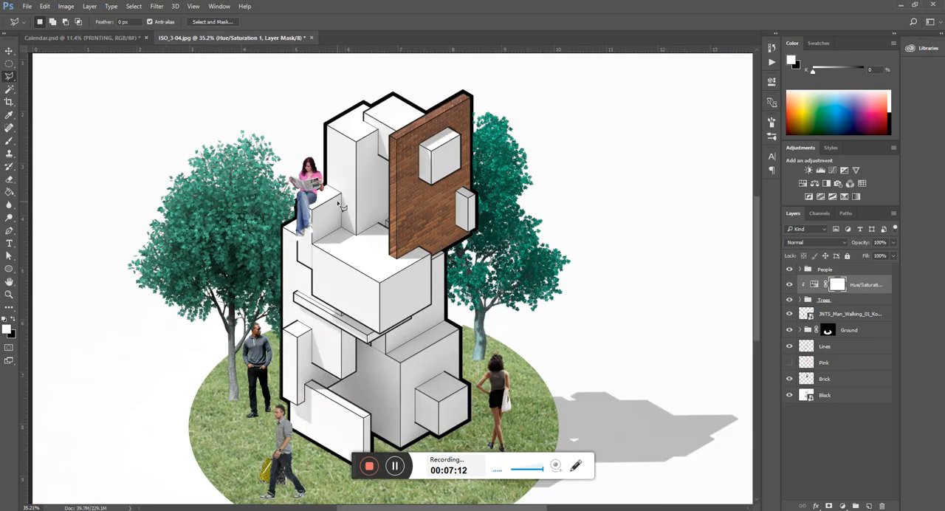
Step: Add a new empty layer above the People group
{"action": "scroll", "coordinate": [441, 142], "scroll_direction": "down", "scroll_amount": 1}
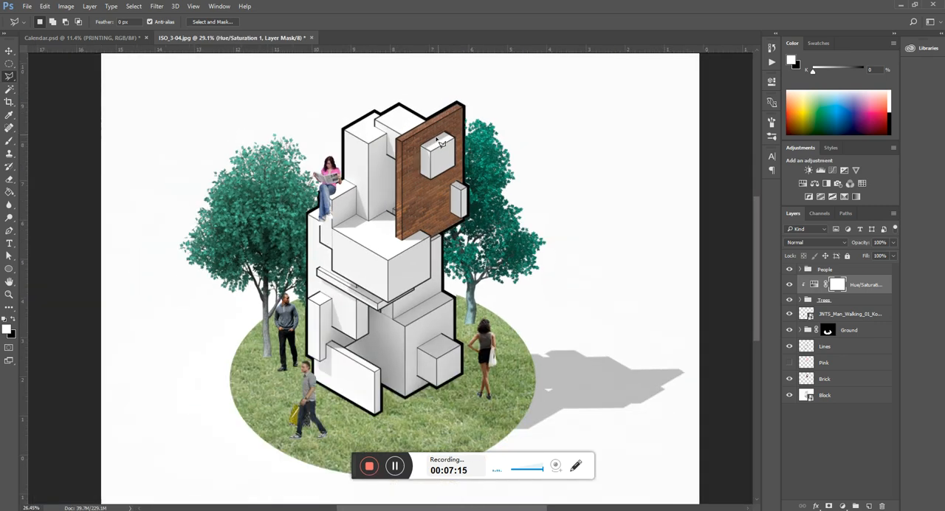
{"action": "scroll", "coordinate": [340, 309], "scroll_direction": "down", "scroll_amount": 1}
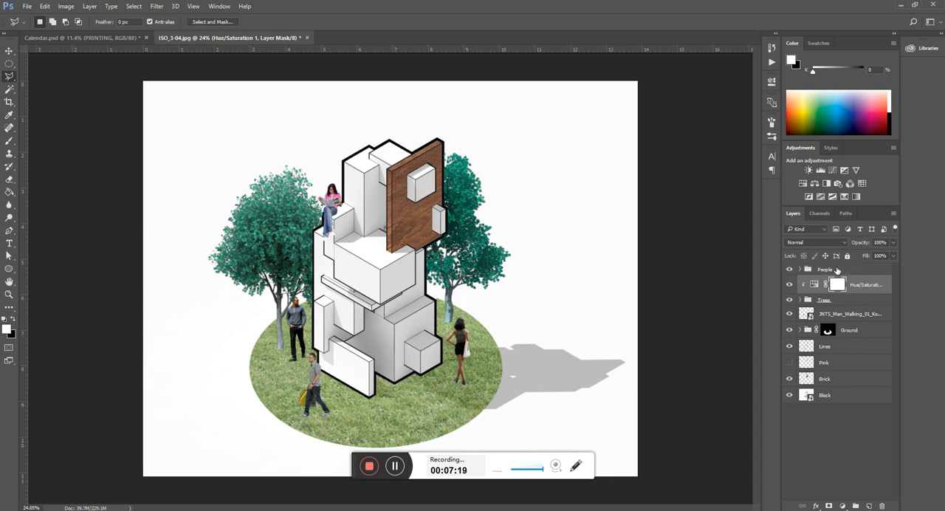
{"action": "left_click", "coordinate": [837, 270]}
{"action": "left_click", "coordinate": [868, 506]}
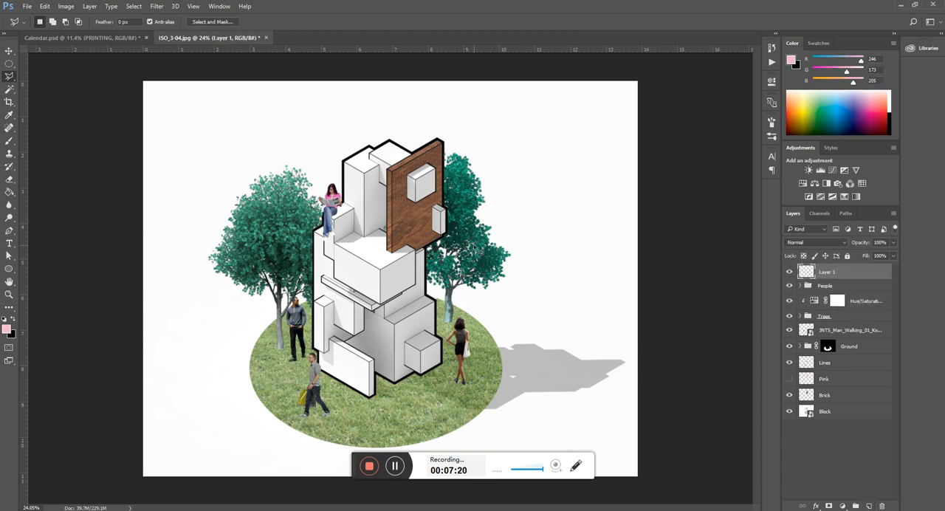
Step: Paint pink over most of the artwork on the new top layer with a 1000 px brush
{"action": "key", "text": "b"}
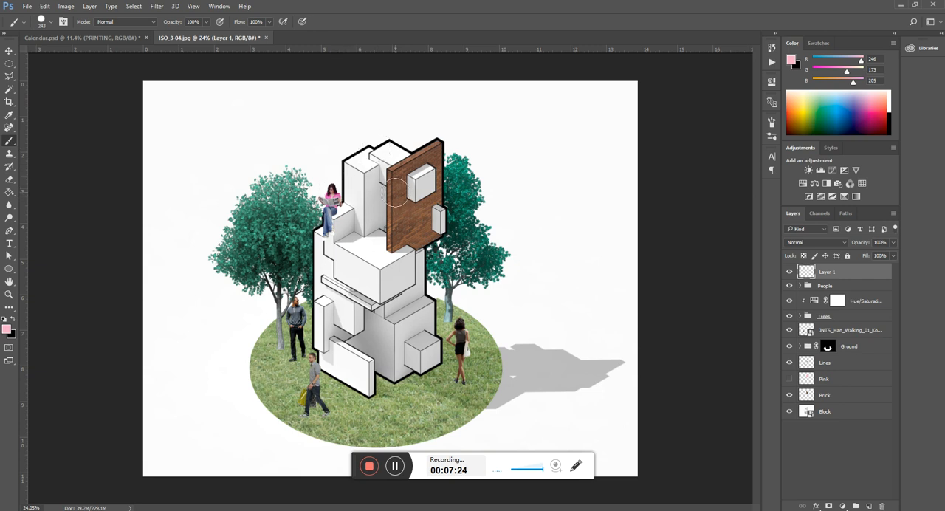
{"action": "key", "text": "bracketright"}
{"action": "key", "text": "bracketright"}
{"action": "key", "text": "bracketright"}
{"action": "key", "text": "bracketright"}
{"action": "key", "text": "bracketright"}
{"action": "key", "text": "bracketright"}
{"action": "key", "text": "bracketright"}
{"action": "key", "text": "bracketright"}
{"action": "key", "text": "bracketright"}
{"action": "key", "text": "bracketright"}
{"action": "key", "text": "bracketright"}
{"action": "key", "text": "bracketright"}
{"action": "mouse_move", "coordinate": [370, 185]}
{"action": "left_mouse_down"}
{"action": "mouse_move", "coordinate": [302, 220]}
{"action": "mouse_move", "coordinate": [347, 436]}
{"action": "mouse_move", "coordinate": [372, 337]}
{"action": "mouse_move", "coordinate": [298, 365]}
{"action": "mouse_move", "coordinate": [380, 400]}
{"action": "mouse_move", "coordinate": [350, 323]}
{"action": "mouse_move", "coordinate": [431, 188]}
{"action": "mouse_move", "coordinate": [382, 270]}
{"action": "left_mouse_up"}
{"action": "scroll", "coordinate": [383, 277], "scroll_direction": "down", "scroll_amount": 1}
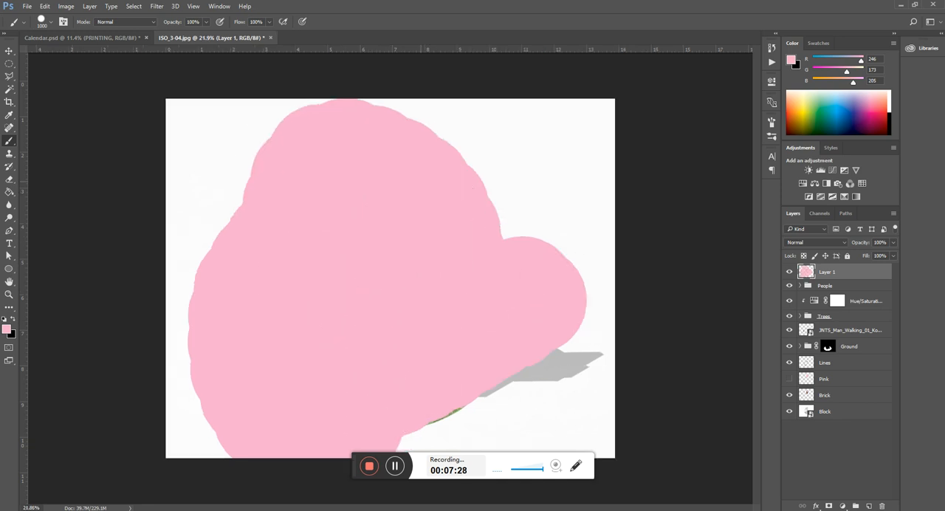
{"action": "scroll", "coordinate": [373, 251], "scroll_direction": "down", "scroll_amount": 1}
Step: Fill the unpainted areas of the top layer with the same pink so it covers the whole canvas
{"action": "key", "text": "v"}
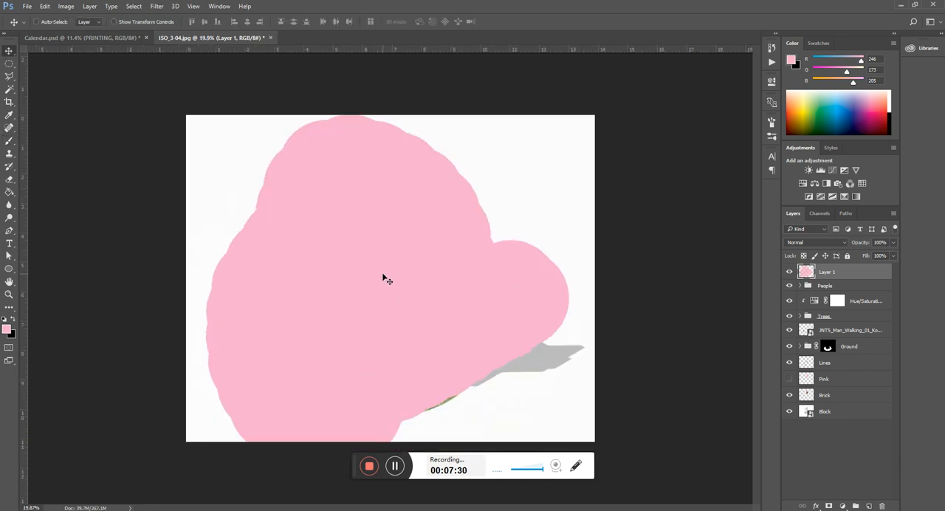
{"action": "key", "text": "g"}
{"action": "left_click", "coordinate": [527, 163]}
{"action": "left_click", "coordinate": [251, 172]}
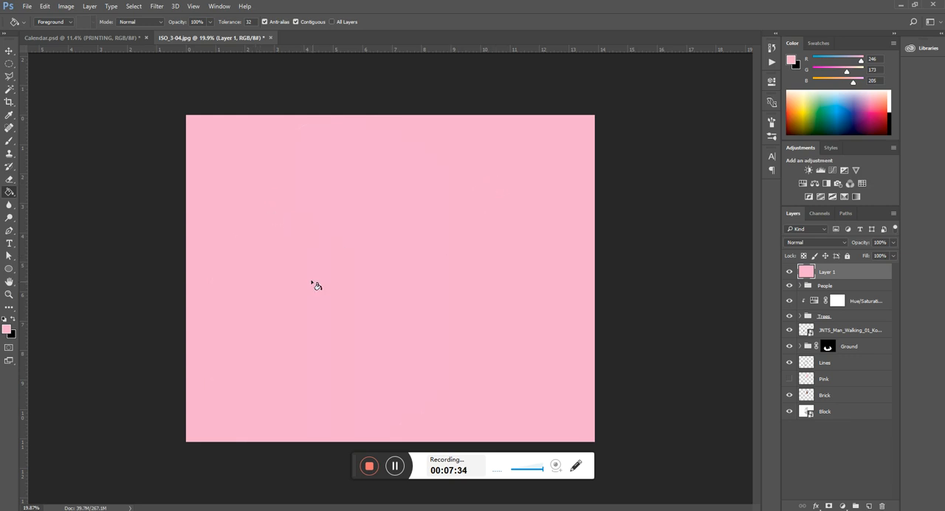
{"action": "key", "text": "v"}
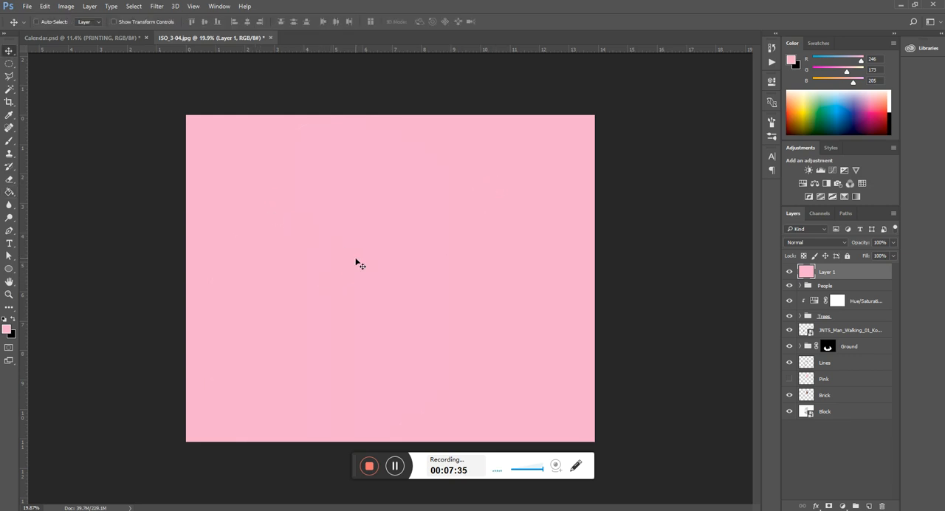
Step: Check the contents of the People group, collapse it and clip the pink Layer 1 to the group
{"action": "left_click", "coordinate": [800, 286]}
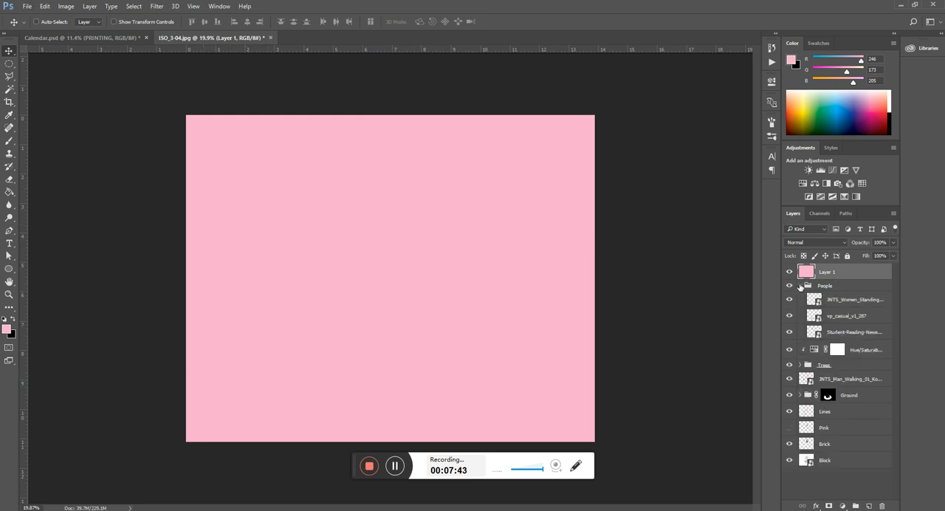
{"action": "left_click", "coordinate": [837, 288]}
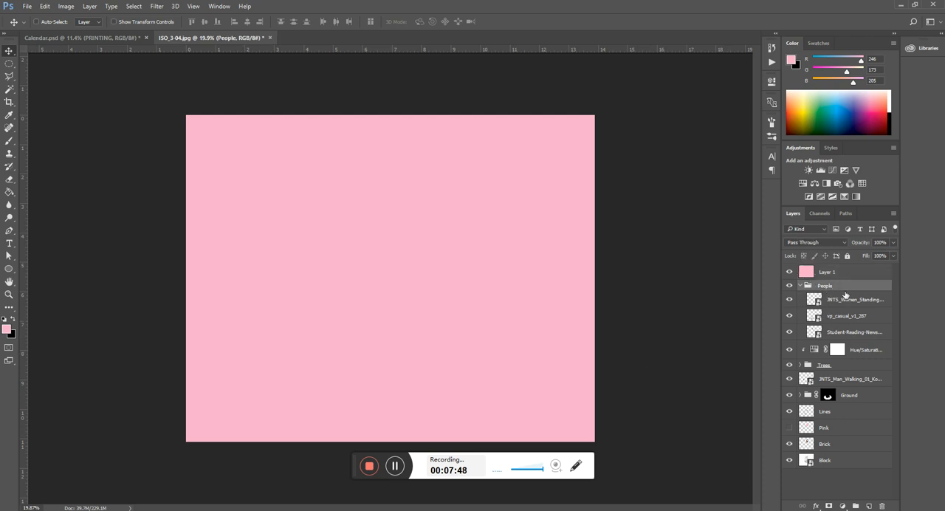
{"action": "left_click", "coordinate": [799, 285]}
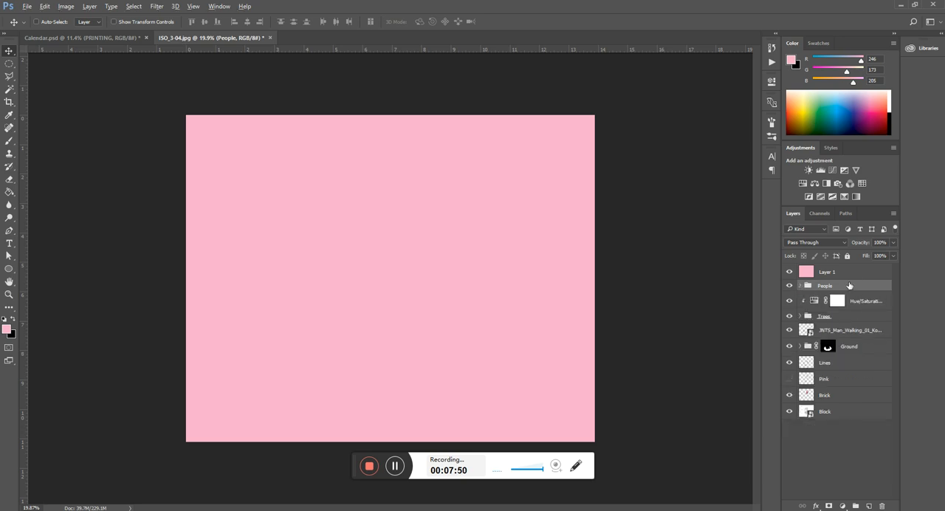
{"action": "left_click_drag", "start_coordinate": [848, 285], "coordinate": [847, 279]}
{"action": "left_click", "coordinate": [846, 278], "text": "alt"}
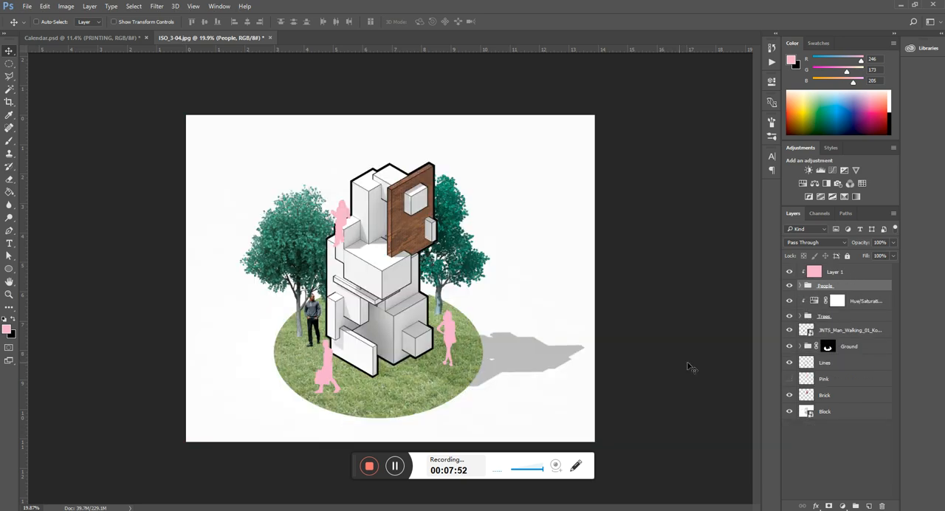
Step: Move the walking man layer into the People group so the pink layer covers him too
{"action": "scroll", "coordinate": [307, 395], "scroll_direction": "up", "scroll_amount": 9}
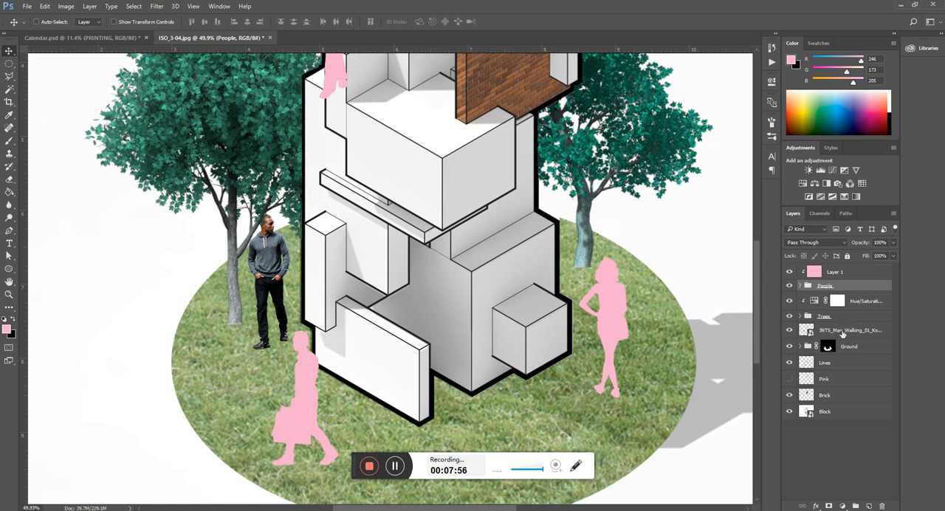
{"action": "left_click_drag", "start_coordinate": [842, 333], "coordinate": [830, 287]}
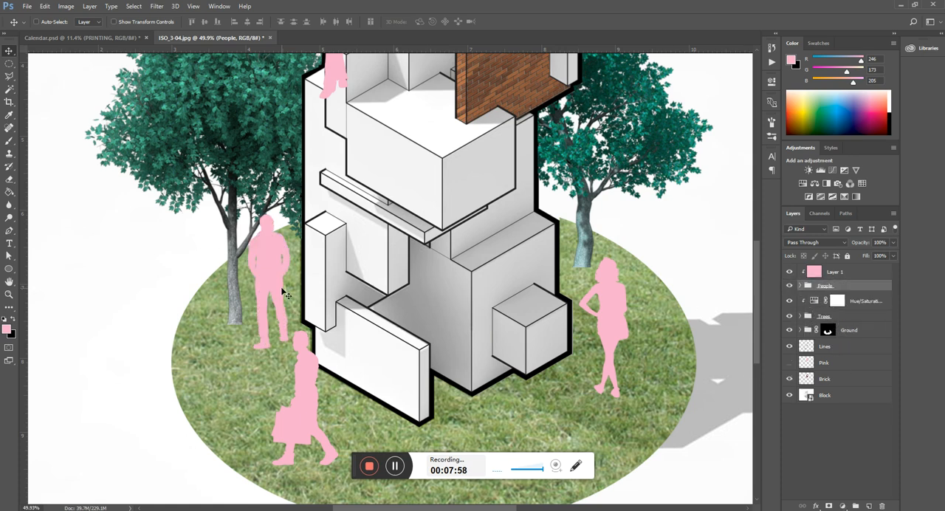
{"action": "scroll", "coordinate": [264, 297], "scroll_direction": "down", "scroll_amount": 4}
{"action": "scroll", "coordinate": [414, 351], "scroll_direction": "up", "scroll_amount": 2}
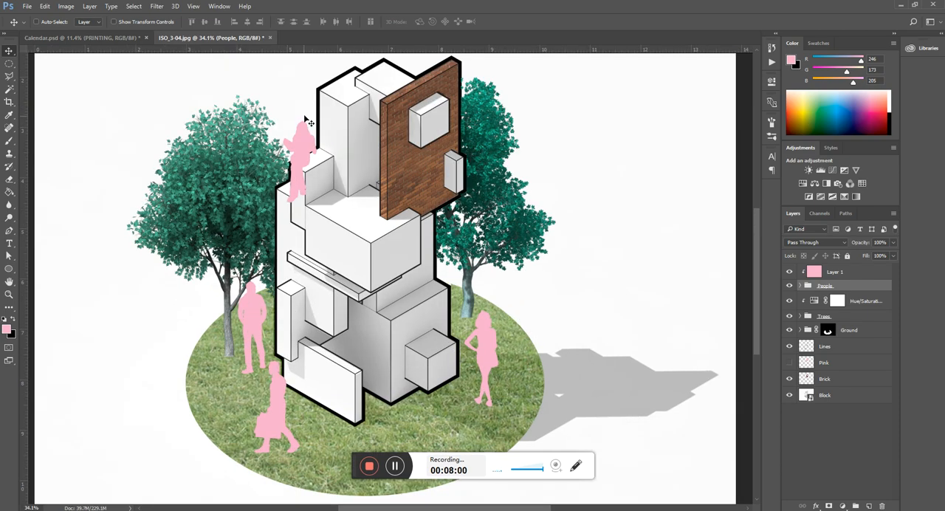
{"action": "scroll", "coordinate": [306, 120], "scroll_direction": "up", "scroll_amount": 1}
{"action": "scroll", "coordinate": [291, 152], "scroll_direction": "down", "scroll_amount": 2}
{"action": "scroll", "coordinate": [581, 314], "scroll_direction": "up", "scroll_amount": 1}
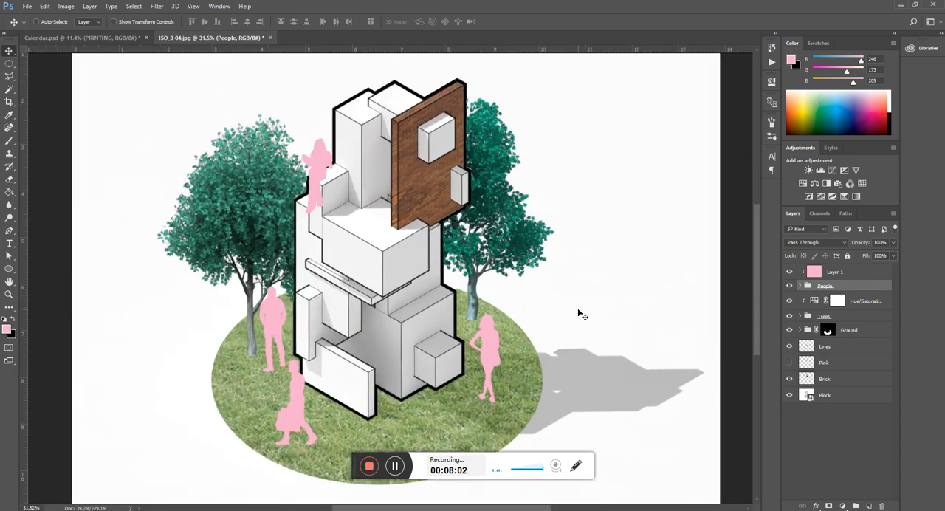
Step: Set the blend mode of the pink Layer 1 to Color
{"action": "left_click", "coordinate": [856, 272]}
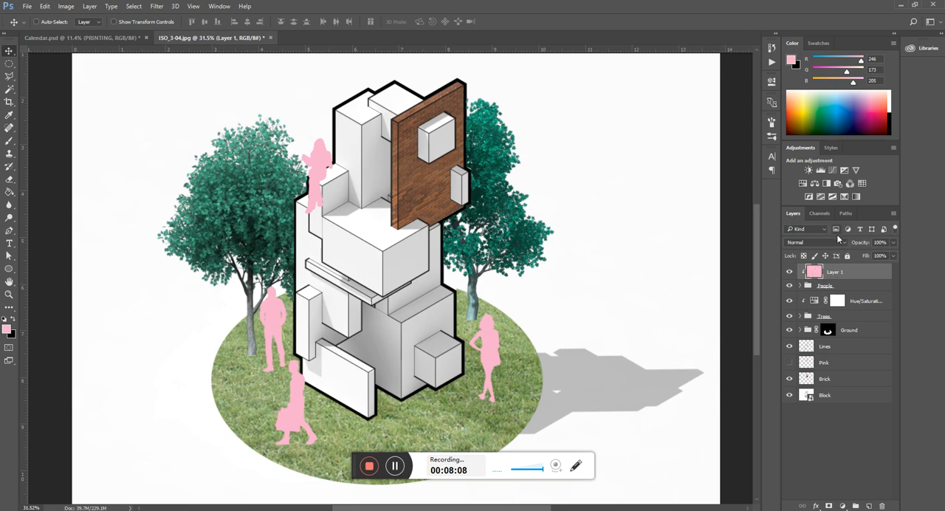
{"action": "left_click", "coordinate": [837, 243]}
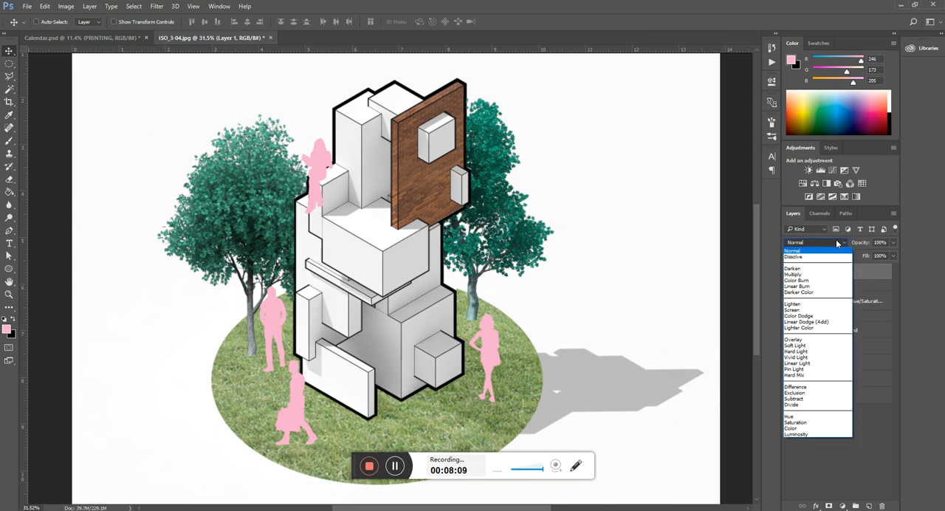
{"action": "left_click", "coordinate": [794, 429]}
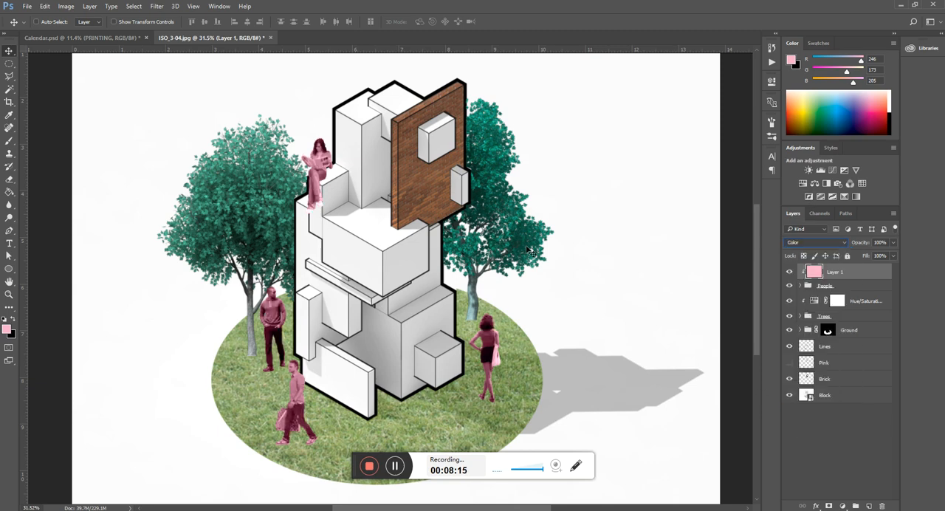
Step: Examine the pink-tinted people up close and across the whole collage
{"action": "scroll", "coordinate": [348, 243], "scroll_direction": "down", "scroll_amount": 3}
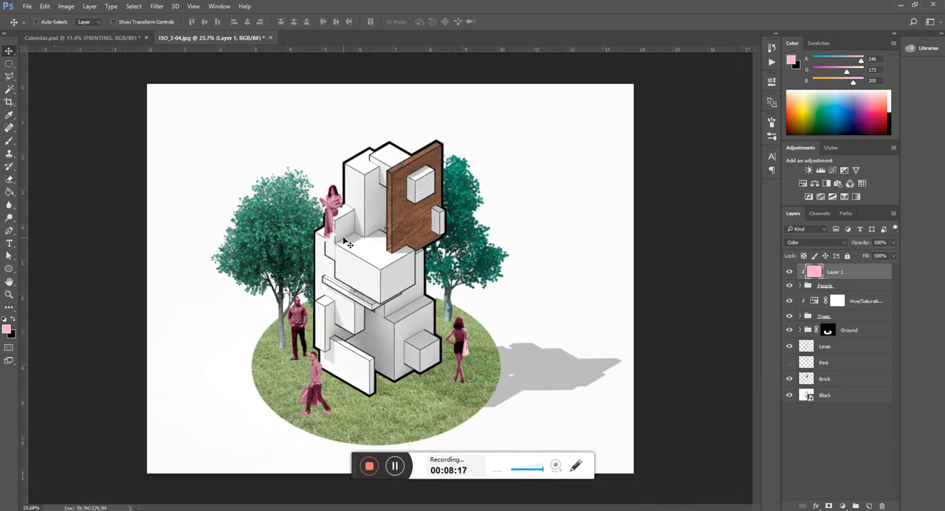
{"action": "scroll", "coordinate": [277, 466], "scroll_direction": "up", "scroll_amount": 9}
{"action": "scroll", "coordinate": [277, 453], "scroll_direction": "up", "scroll_amount": 4}
{"action": "scroll", "coordinate": [384, 291], "scroll_direction": "down", "scroll_amount": 3}
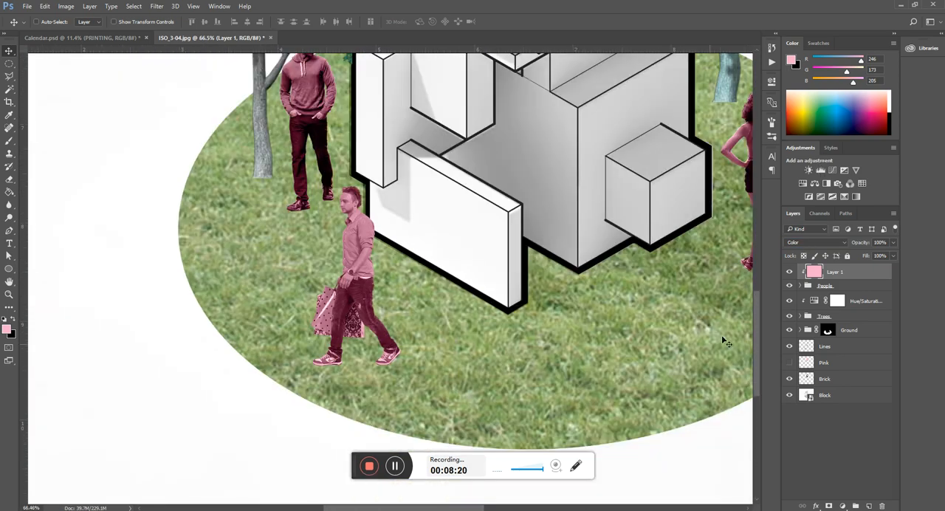
{"action": "scroll", "coordinate": [416, 307], "scroll_direction": "down", "scroll_amount": 6}
{"action": "scroll", "coordinate": [369, 323], "scroll_direction": "down", "scroll_amount": 3}
{"action": "scroll", "coordinate": [495, 118], "scroll_direction": "up", "scroll_amount": 5}
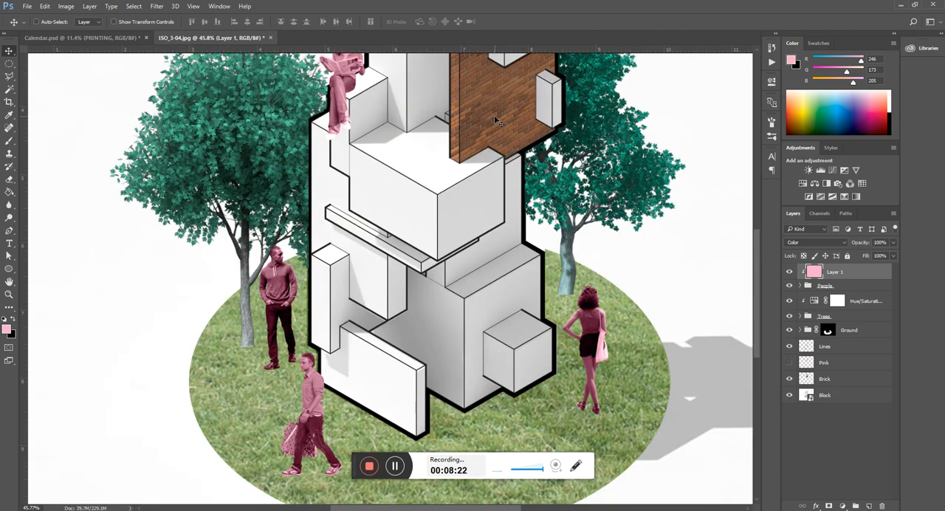
{"action": "scroll", "coordinate": [248, 362], "scroll_direction": "down", "scroll_amount": 2}
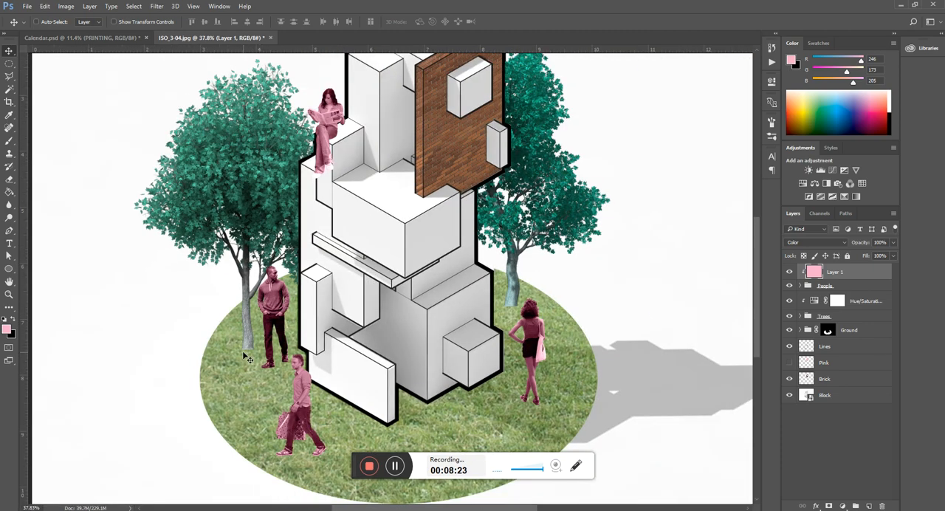
Step: Add a Levels adjustment clipped to the People group and place it directly beneath the pink Layer 1
{"action": "left_click", "coordinate": [845, 506]}
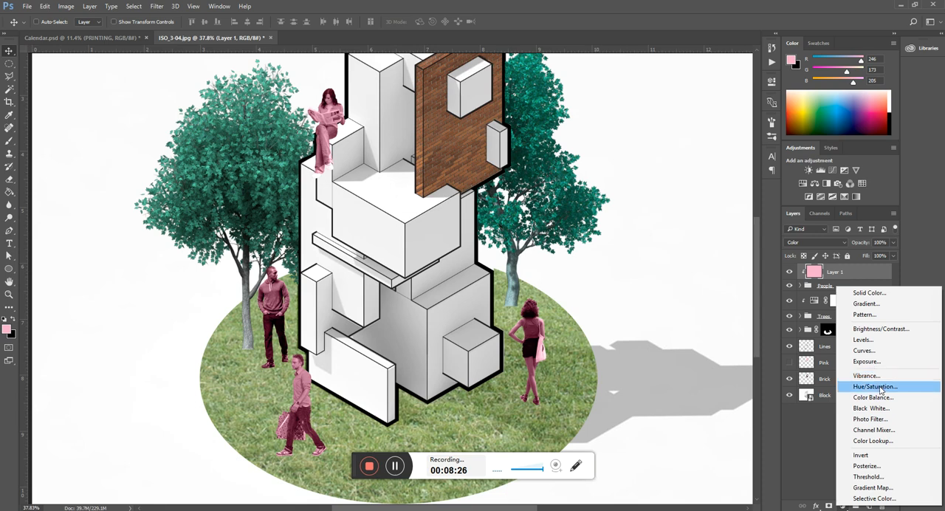
{"action": "left_click", "coordinate": [863, 339]}
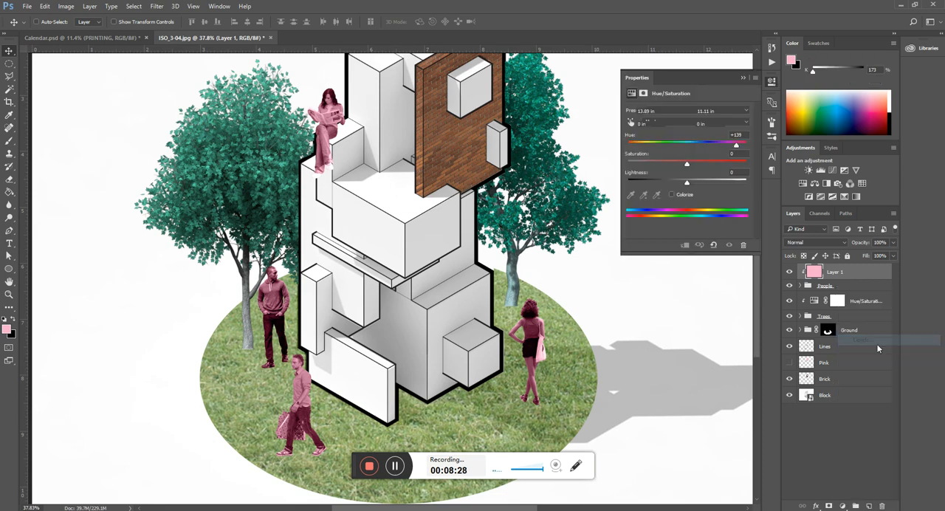
{"action": "left_click", "coordinate": [849, 281], "text": "alt"}
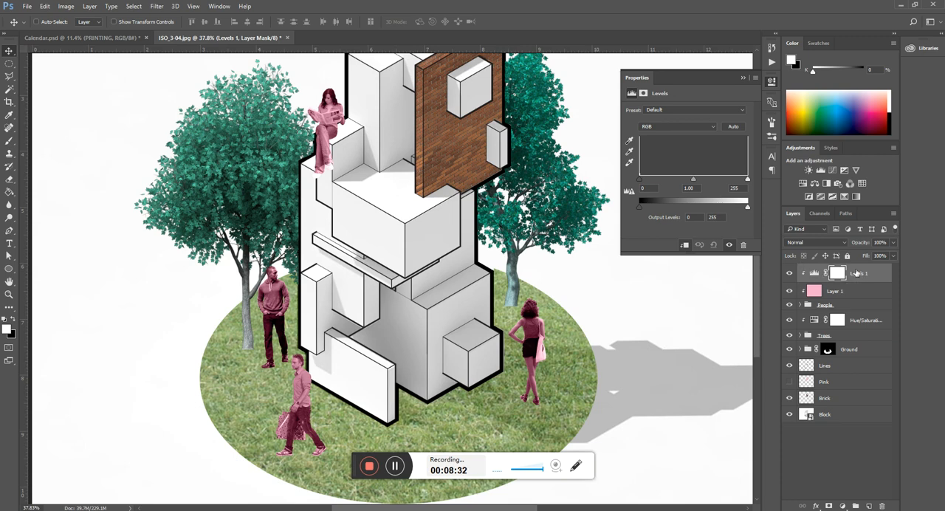
{"action": "left_click_drag", "start_coordinate": [856, 272], "coordinate": [854, 308]}
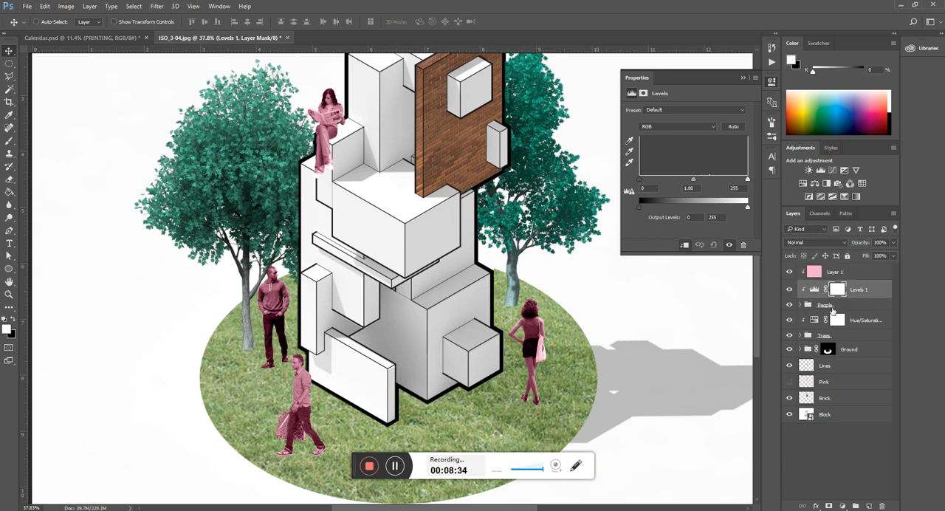
Step: Brighten the people by setting the Levels white input to 179 and close the adjustment's properties
{"action": "left_click_drag", "start_coordinate": [747, 179], "coordinate": [716, 200]}
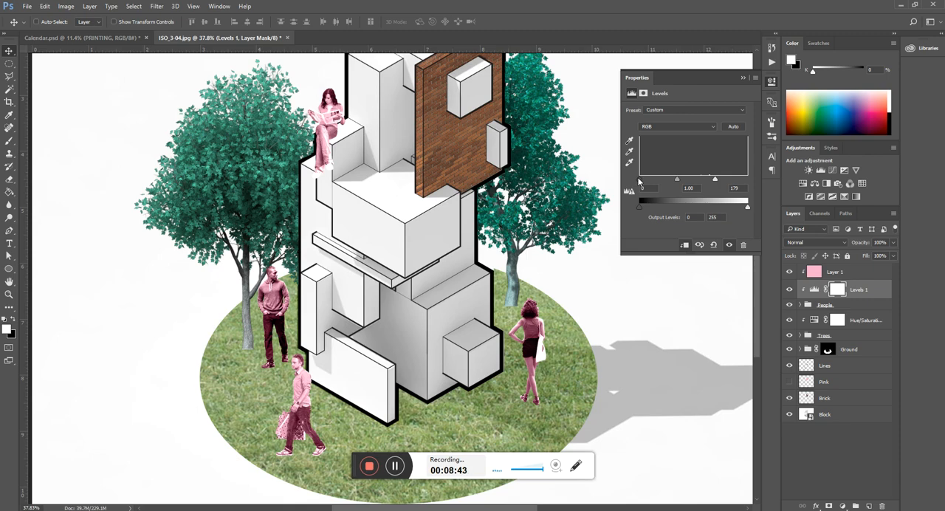
{"action": "left_click", "coordinate": [742, 78]}
{"action": "scroll", "coordinate": [330, 343], "scroll_direction": "down", "scroll_amount": 2}
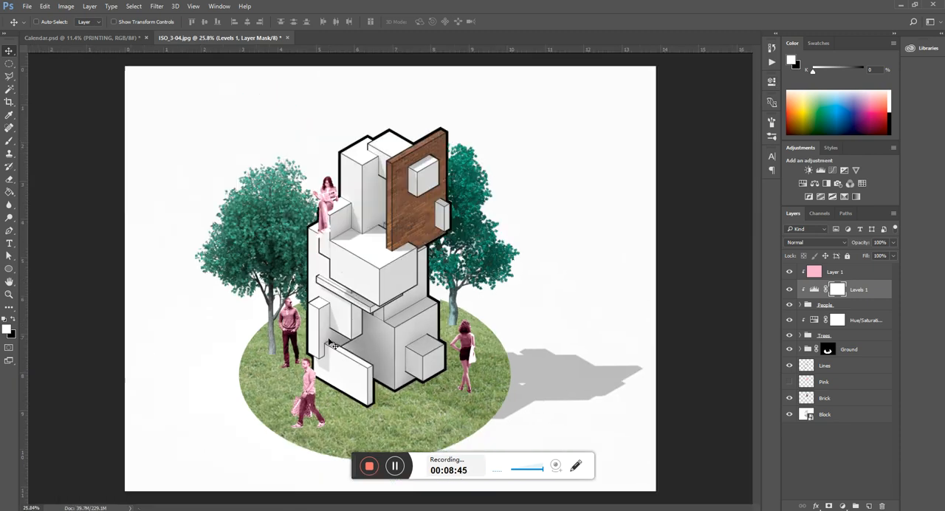
{"action": "scroll", "coordinate": [242, 381], "scroll_direction": "up", "scroll_amount": 1}
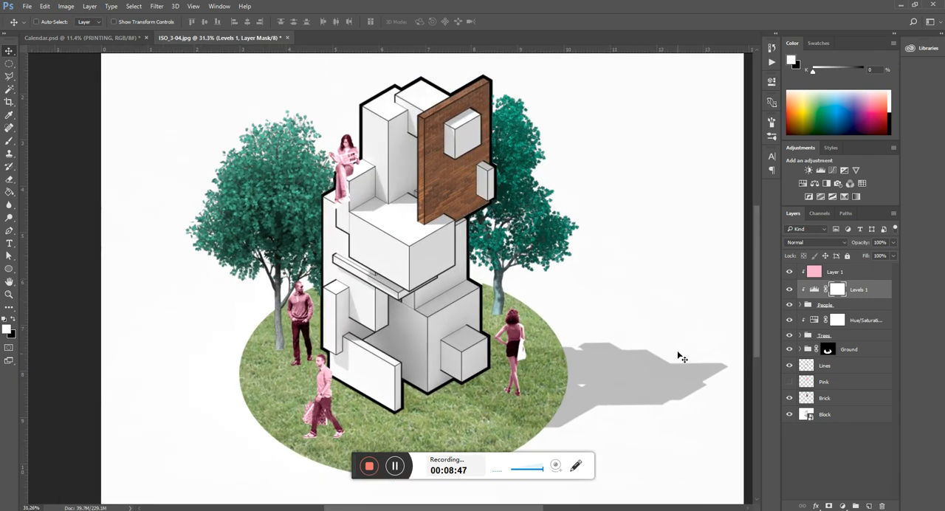
Step: Set the trees' Hue/Saturation adjustment to Master hue -63, saturation -4 and lightness +19
{"action": "left_click", "coordinate": [858, 325]}
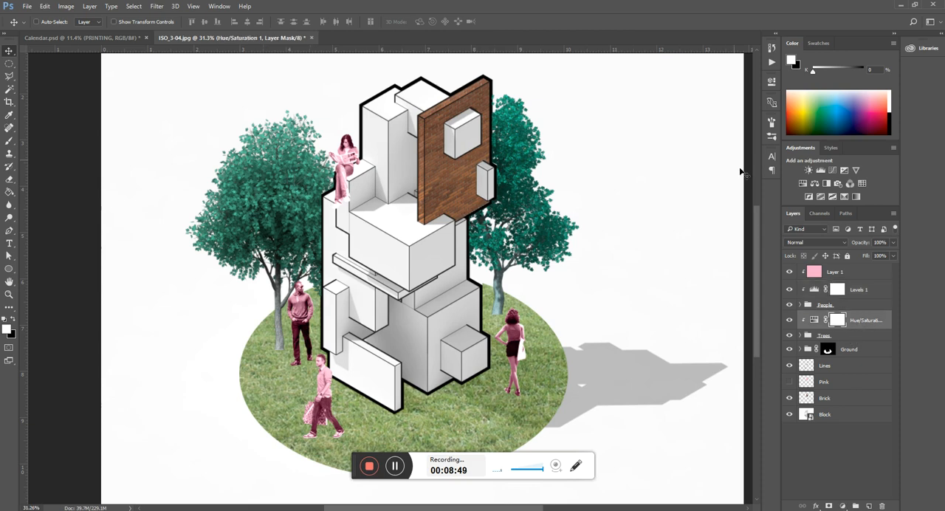
{"action": "left_click", "coordinate": [771, 82]}
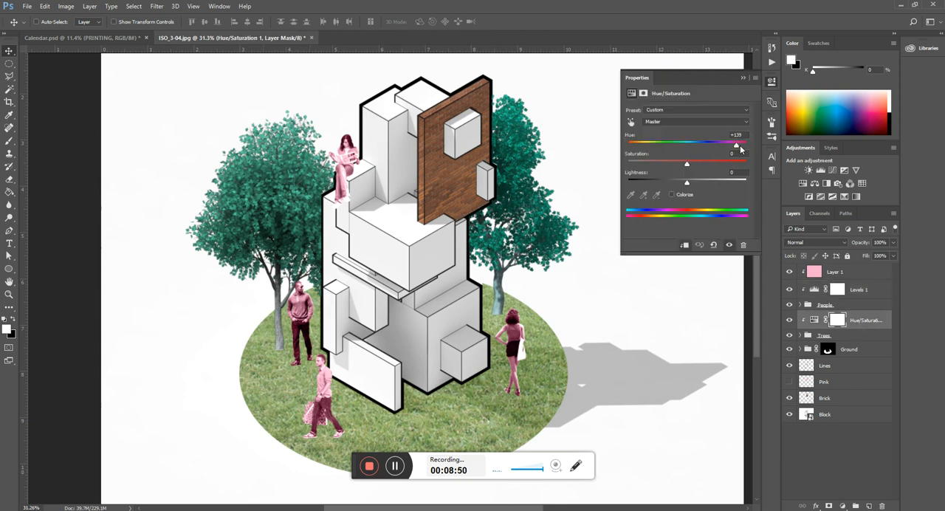
{"action": "left_click_drag", "start_coordinate": [736, 146], "coordinate": [656, 147]}
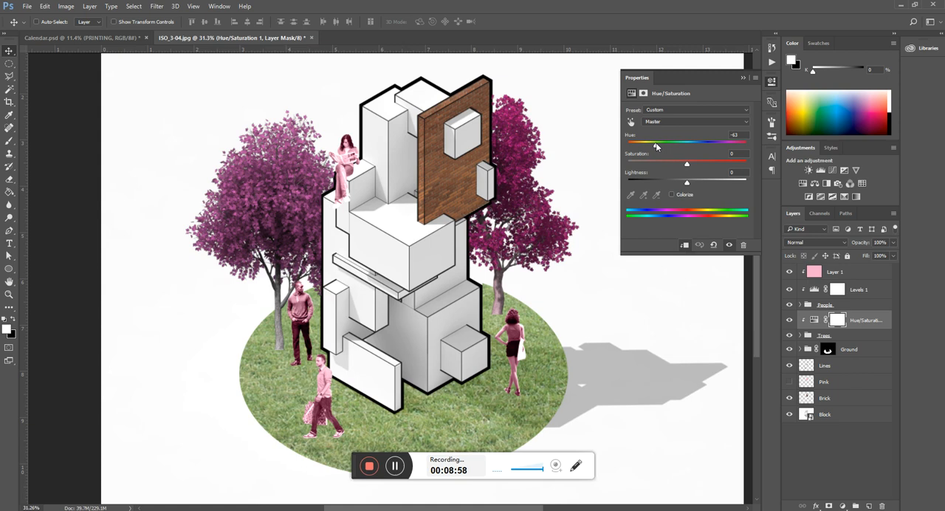
{"action": "mouse_move", "coordinate": [687, 182]}
{"action": "left_mouse_down"}
{"action": "mouse_move", "coordinate": [704, 185]}
{"action": "mouse_move", "coordinate": [698, 191]}
{"action": "mouse_move", "coordinate": [674, 168]}
{"action": "mouse_move", "coordinate": [733, 176]}
{"action": "mouse_move", "coordinate": [698, 184]}
{"action": "left_mouse_up"}
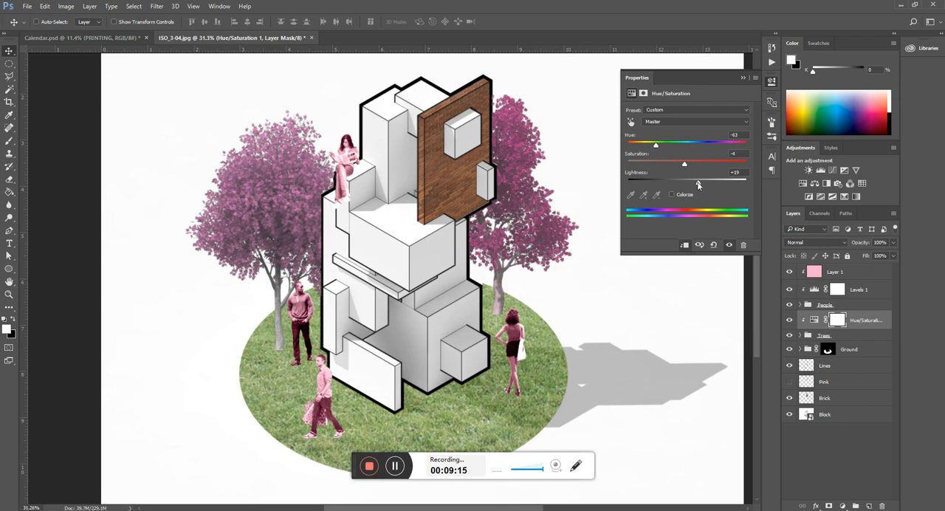
Step: Examine the recoloured tree foliage and the seated reading woman at close range
{"action": "scroll", "coordinate": [321, 204], "scroll_direction": "down", "scroll_amount": 5}
{"action": "scroll", "coordinate": [361, 286], "scroll_direction": "up", "scroll_amount": 6}
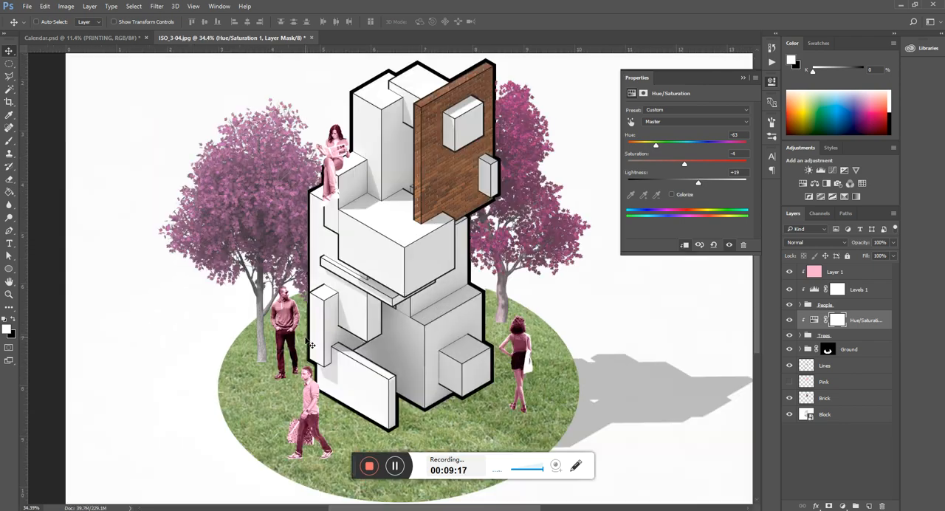
{"action": "scroll", "coordinate": [387, 240], "scroll_direction": "up", "scroll_amount": 2}
{"action": "scroll", "coordinate": [239, 169], "scroll_direction": "up", "scroll_amount": 1}
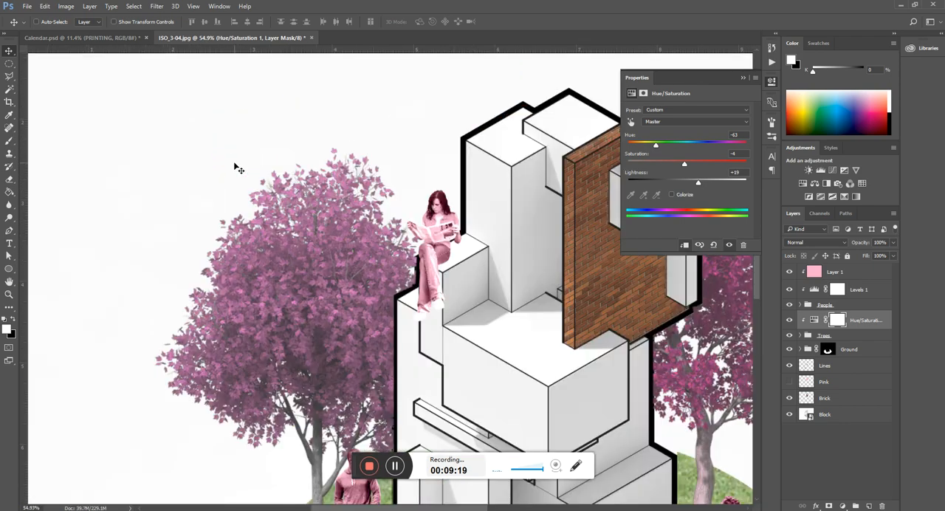
{"action": "scroll", "coordinate": [414, 284], "scroll_direction": "up", "scroll_amount": 2}
{"action": "scroll", "coordinate": [381, 245], "scroll_direction": "up", "scroll_amount": 2}
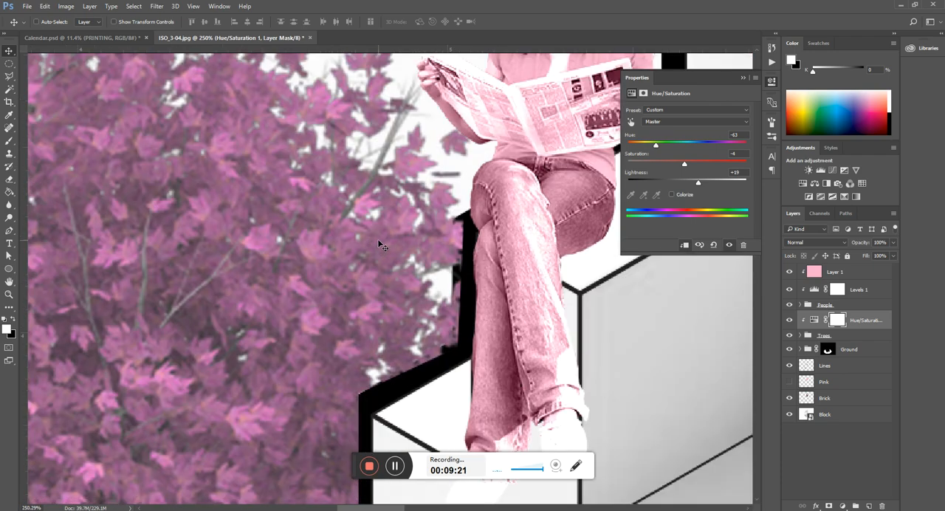
{"action": "scroll", "coordinate": [381, 245], "scroll_direction": "down", "scroll_amount": 4}
{"action": "scroll", "coordinate": [387, 178], "scroll_direction": "up", "scroll_amount": 2}
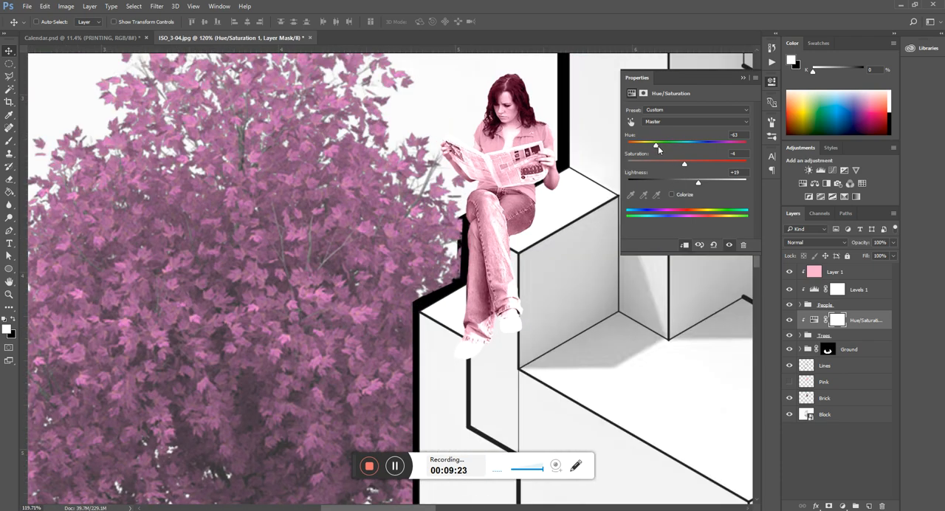
Step: On a new layer above the trees' Hue/Saturation adjustment, paint a pink reference spot over the foliage with a 200 px brush
{"action": "key", "text": "b"}
{"action": "key", "text": "bracketleft"}
{"action": "key", "text": "bracketleft"}
{"action": "key", "text": "bracketleft"}
{"action": "key", "text": "bracketleft"}
{"action": "key", "text": "bracketleft"}
{"action": "key", "text": "bracketleft"}
{"action": "key", "text": "bracketleft"}
{"action": "key", "text": "bracketleft"}
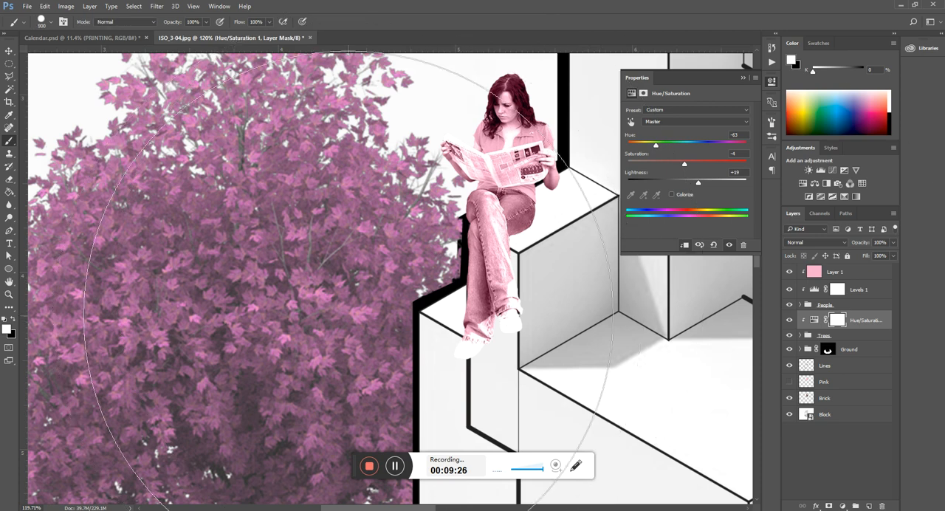
{"action": "key", "text": "bracketleft"}
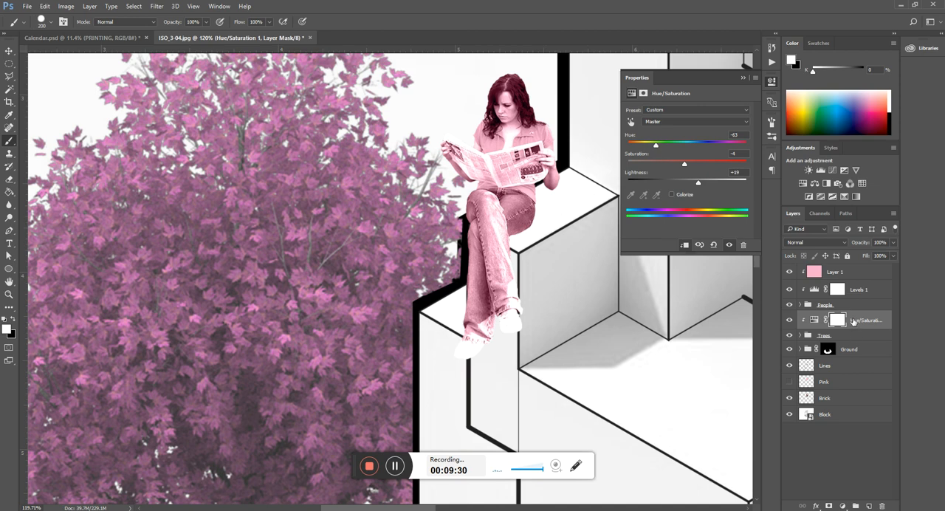
{"action": "left_click", "coordinate": [869, 507]}
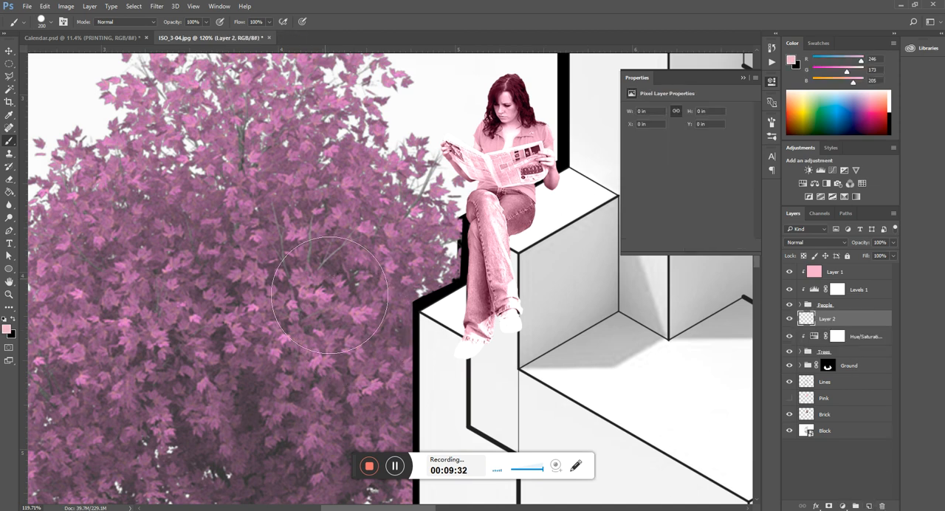
{"action": "left_click_drag", "start_coordinate": [347, 251], "coordinate": [333, 270]}
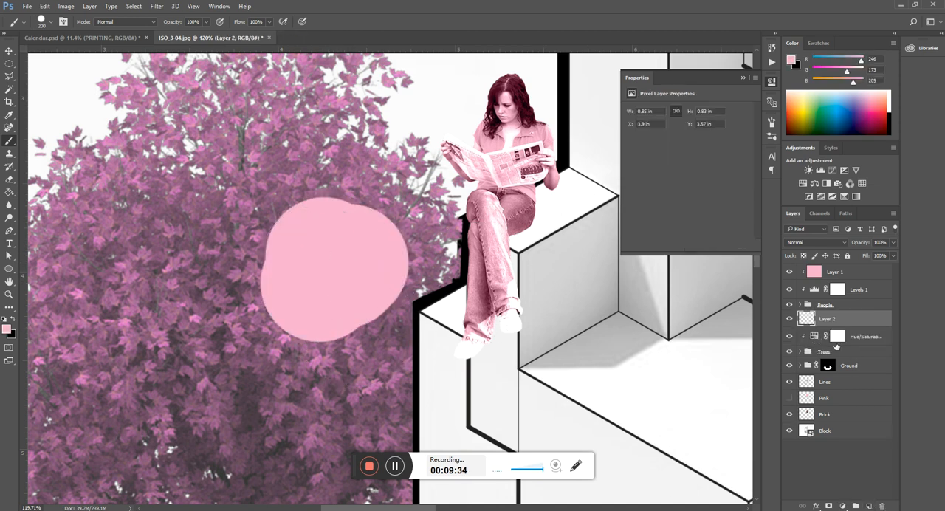
Step: Set the trees' Hue/Saturation adjustment to hue -57, saturation +29 and lightness +32 to approach the pink reference spot
{"action": "left_click", "coordinate": [862, 338]}
{"action": "key", "text": "v"}
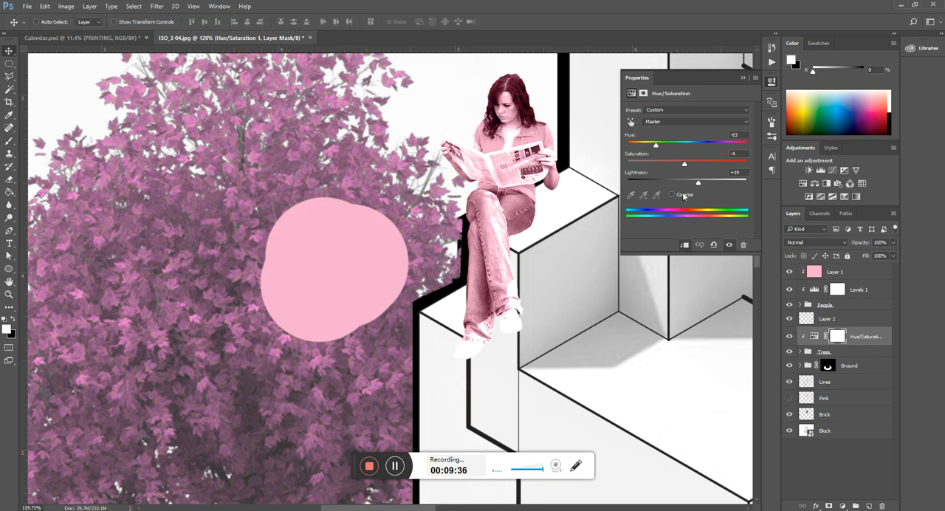
{"action": "mouse_move", "coordinate": [656, 148]}
{"action": "left_mouse_down"}
{"action": "mouse_move", "coordinate": [646, 147]}
{"action": "mouse_move", "coordinate": [658, 153]}
{"action": "left_mouse_up"}
{"action": "mouse_move", "coordinate": [698, 182]}
{"action": "left_mouse_down"}
{"action": "mouse_move", "coordinate": [721, 188]}
{"action": "mouse_move", "coordinate": [703, 189]}
{"action": "mouse_move", "coordinate": [696, 168]}
{"action": "mouse_move", "coordinate": [715, 187]}
{"action": "mouse_move", "coordinate": [706, 183]}
{"action": "left_mouse_up"}
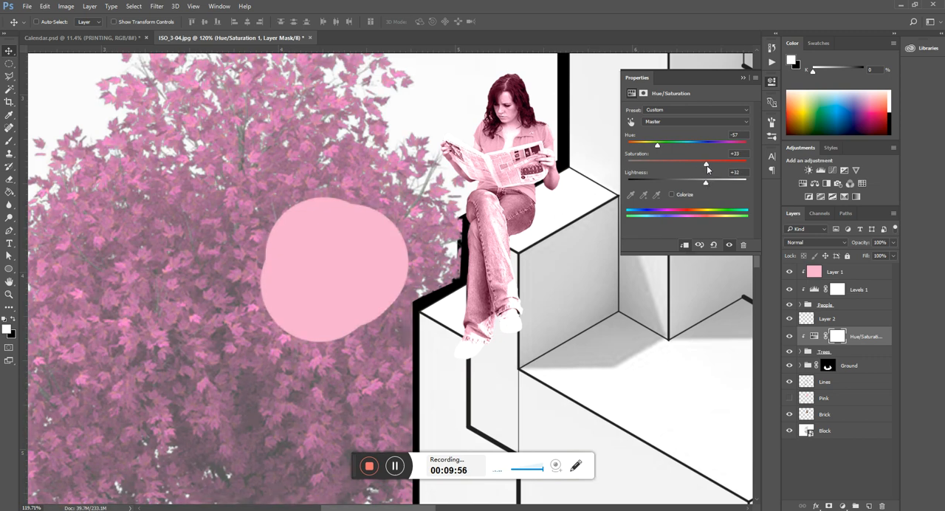
{"action": "left_click_drag", "start_coordinate": [710, 170], "coordinate": [704, 171]}
{"action": "scroll", "coordinate": [321, 249], "scroll_direction": "down", "scroll_amount": 5}
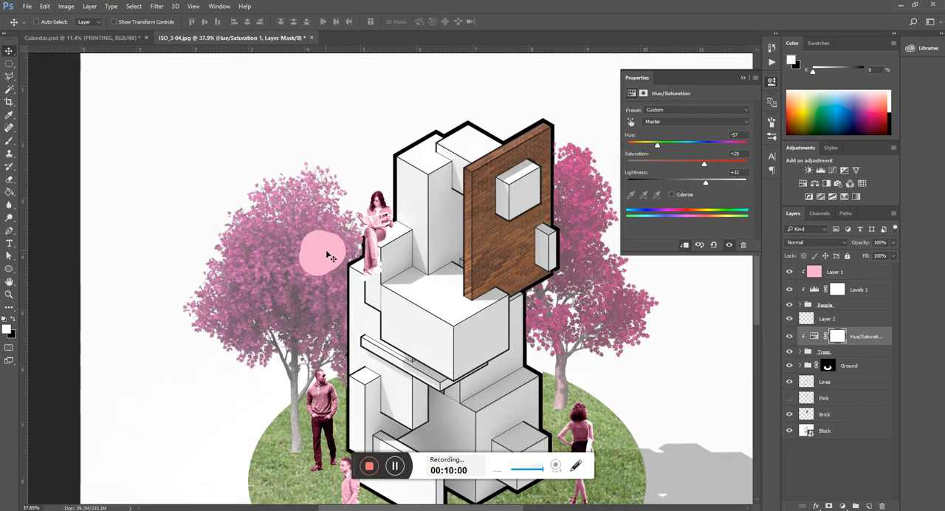
{"action": "scroll", "coordinate": [325, 256], "scroll_direction": "down", "scroll_amount": 2}
{"action": "scroll", "coordinate": [299, 255], "scroll_direction": "up", "scroll_amount": 2}
{"action": "scroll", "coordinate": [295, 252], "scroll_direction": "down", "scroll_amount": 1}
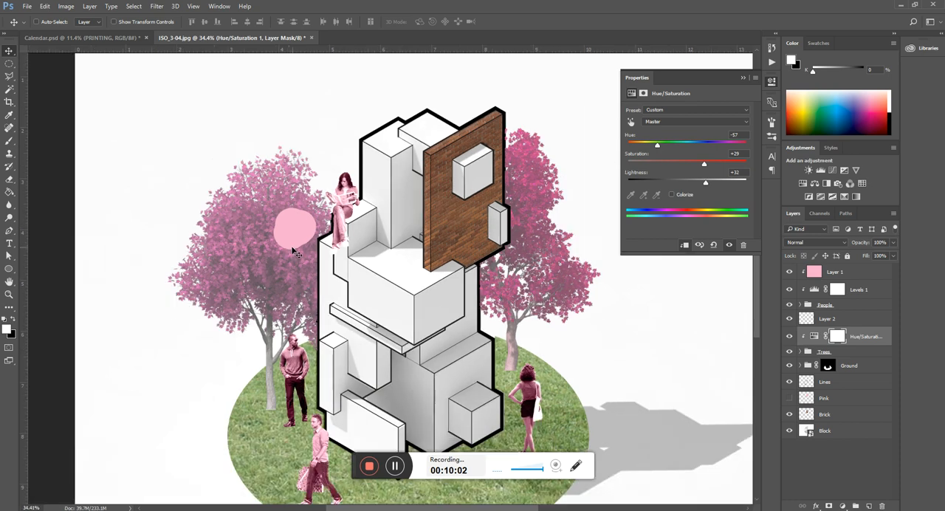
Step: Paint pink over both trees on Layer 2 and clip it to the Trees group with the Hue/Saturation adjustment hidden
{"action": "left_click", "coordinate": [853, 321]}
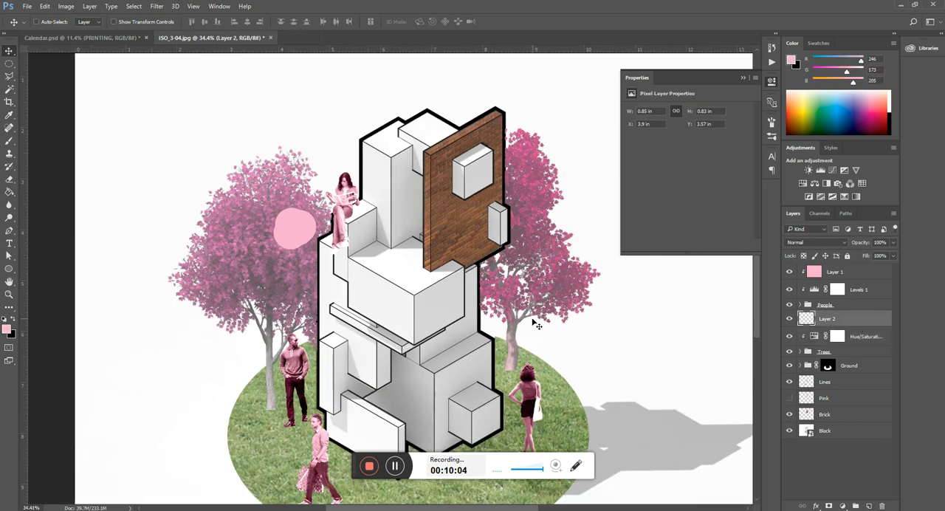
{"action": "key", "text": "b"}
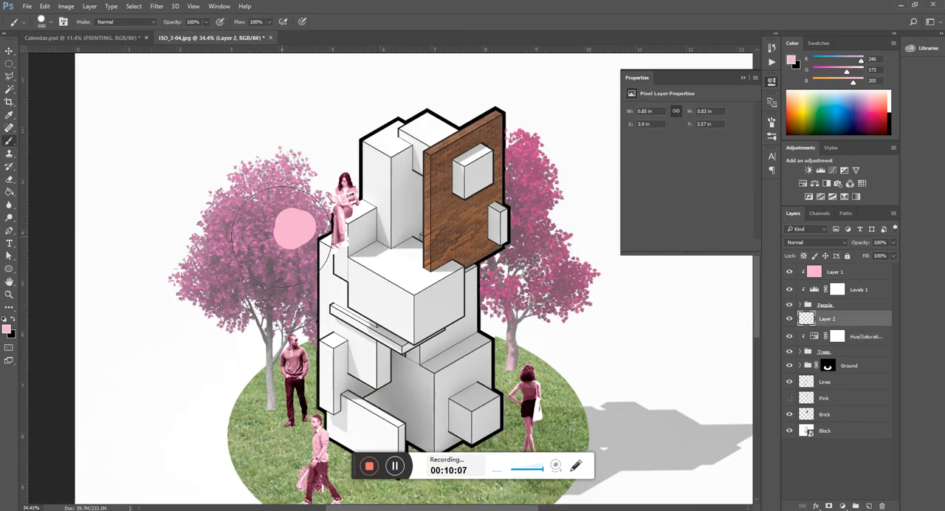
{"action": "mouse_move", "coordinate": [280, 236]}
{"action": "left_mouse_down"}
{"action": "mouse_move", "coordinate": [320, 200]}
{"action": "mouse_move", "coordinate": [134, 273]}
{"action": "mouse_move", "coordinate": [273, 421]}
{"action": "mouse_move", "coordinate": [271, 349]}
{"action": "mouse_move", "coordinate": [631, 344]}
{"action": "mouse_move", "coordinate": [533, 182]}
{"action": "mouse_move", "coordinate": [502, 353]}
{"action": "left_mouse_up"}
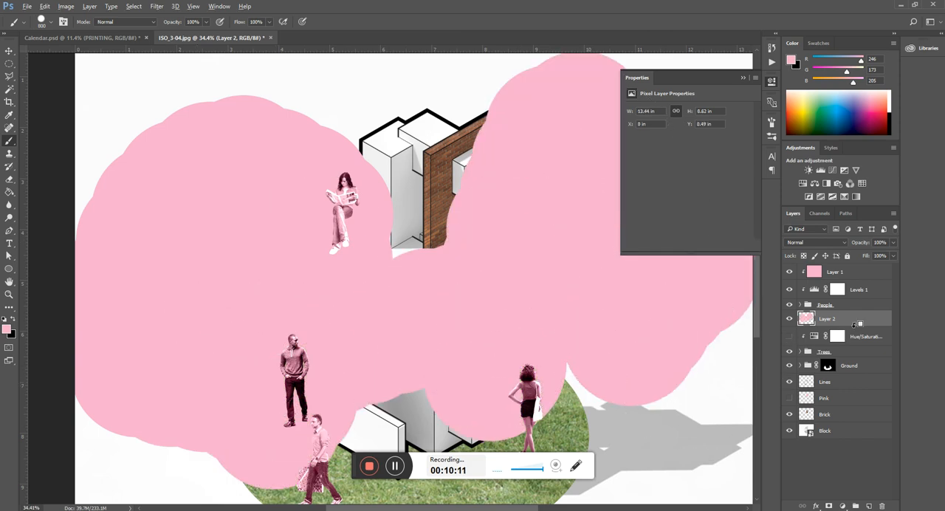
{"action": "left_click", "coordinate": [853, 327], "text": "alt"}
{"action": "scroll", "coordinate": [351, 278], "scroll_direction": "down", "scroll_amount": 3}
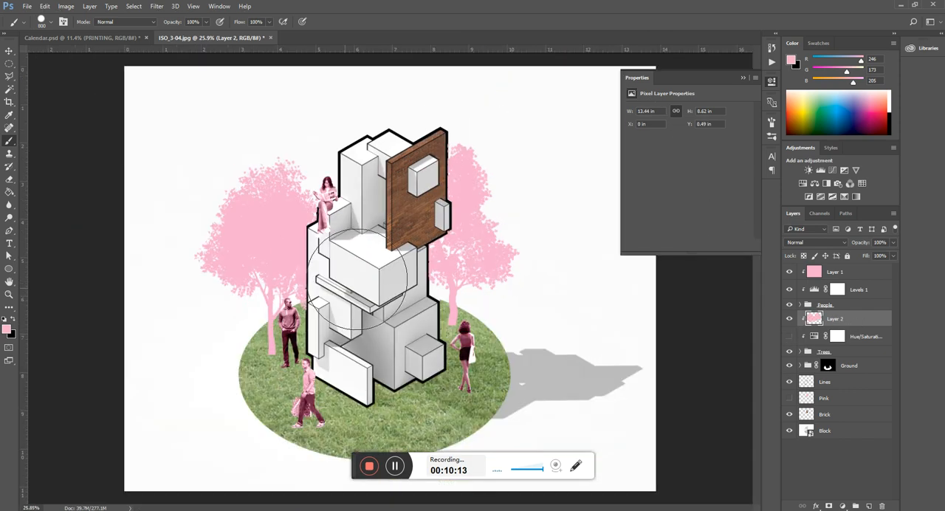
Step: Examine the flat pink trees against the people and the block tower, both close up and across the whole composition
{"action": "scroll", "coordinate": [288, 274], "scroll_direction": "up", "scroll_amount": 5}
{"action": "scroll", "coordinate": [279, 272], "scroll_direction": "down", "scroll_amount": 4}
{"action": "key", "text": "v"}
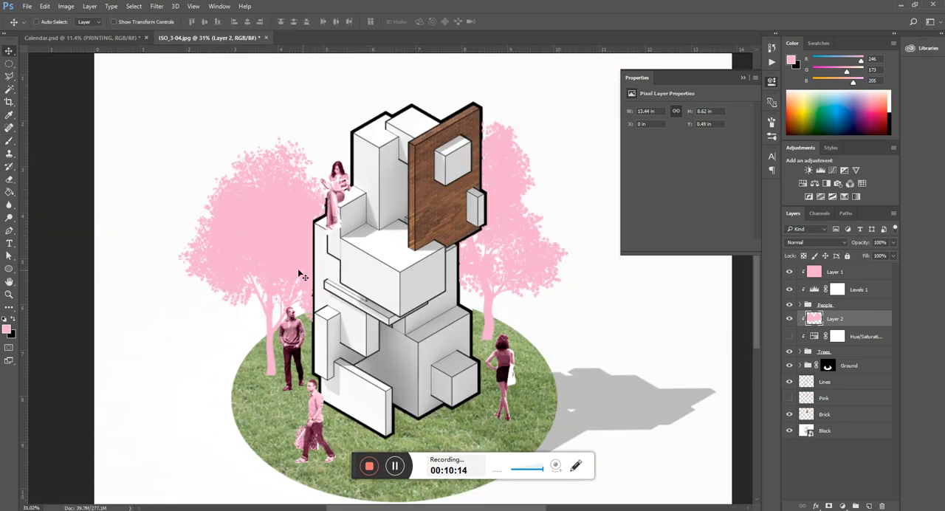
{"action": "scroll", "coordinate": [534, 272], "scroll_direction": "up", "scroll_amount": 3}
{"action": "scroll", "coordinate": [529, 279], "scroll_direction": "down", "scroll_amount": 2}
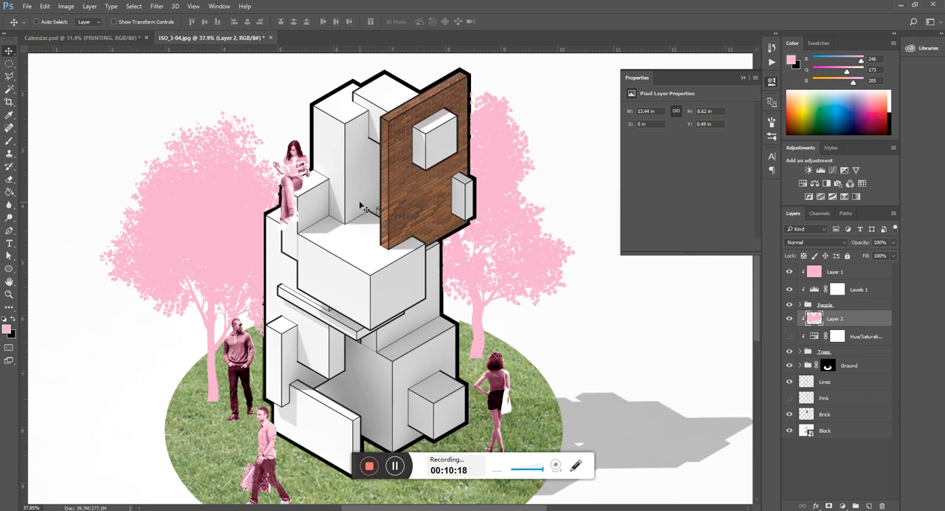
{"action": "scroll", "coordinate": [395, 175], "scroll_direction": "down", "scroll_amount": 1}
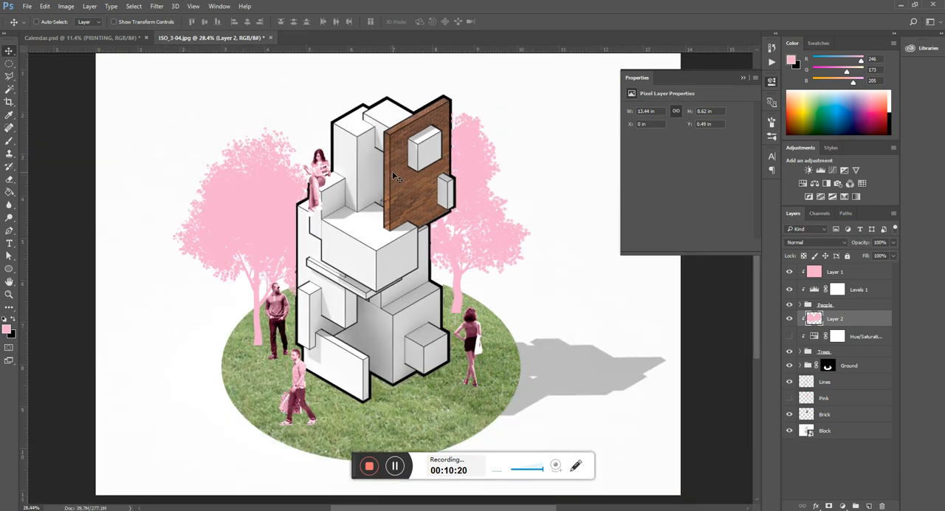
{"action": "scroll", "coordinate": [407, 264], "scroll_direction": "down", "scroll_amount": 1}
{"action": "scroll", "coordinate": [388, 273], "scroll_direction": "up", "scroll_amount": 1}
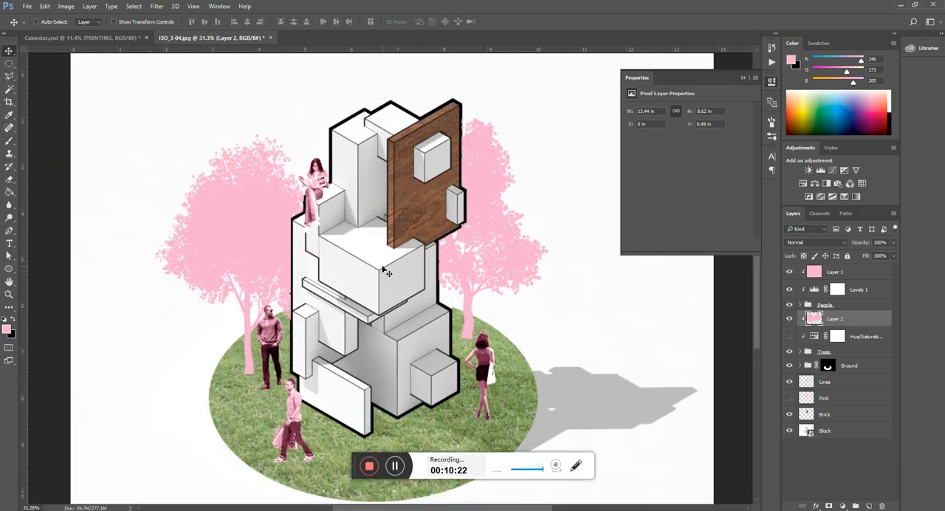
{"action": "scroll", "coordinate": [465, 197], "scroll_direction": "down", "scroll_amount": 1}
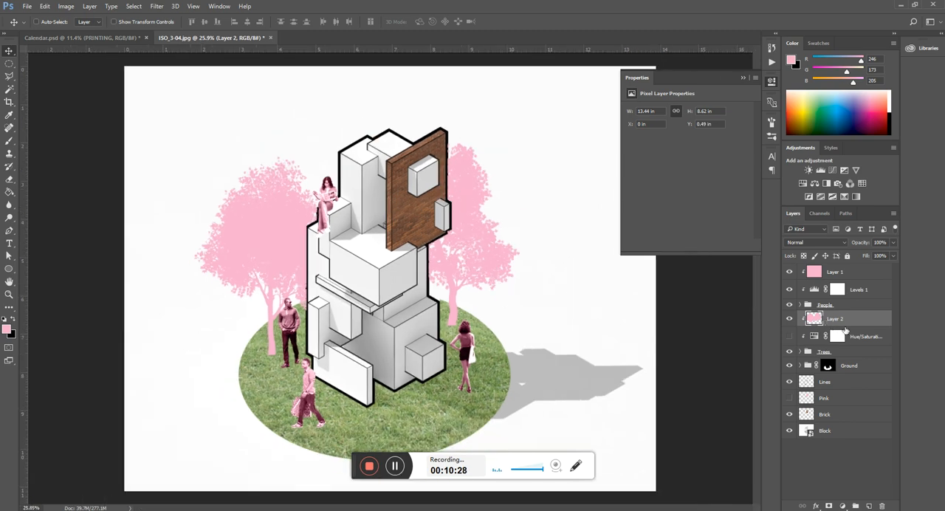
Step: Review the blending mode options for the trees' clipped pink layer and keep it at Normal
{"action": "left_click_drag", "start_coordinate": [846, 332], "coordinate": [836, 352]}
{"action": "left_click", "coordinate": [842, 242]}
{"action": "left_click", "coordinate": [843, 245]}
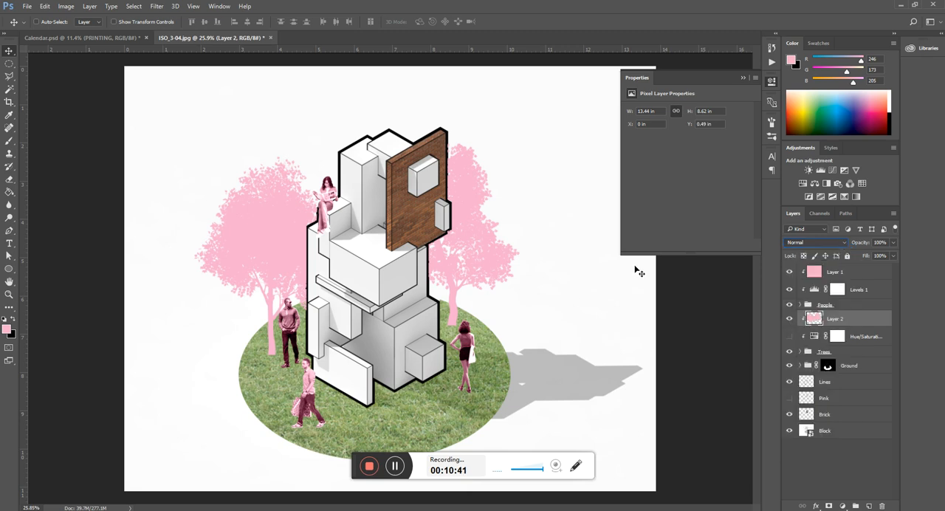